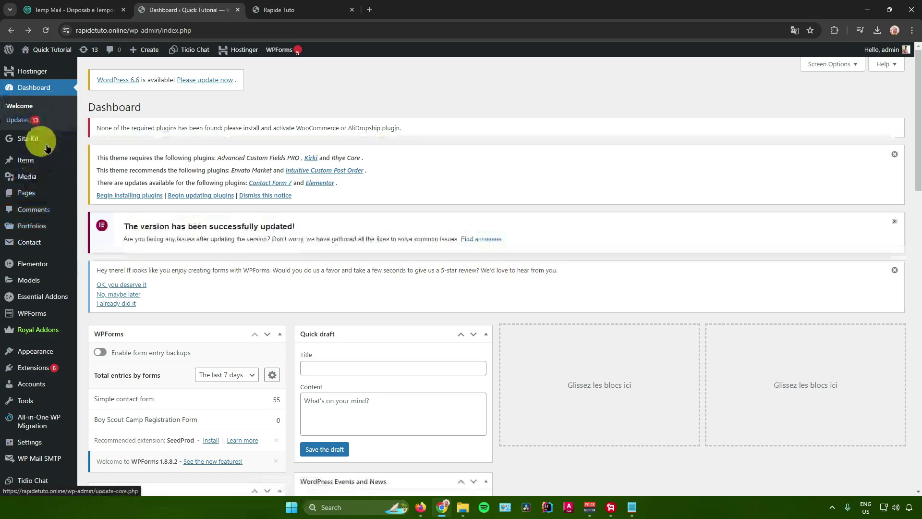
Step: Find 'max mega menu' in the plugin directory, then install and activate Max Mega Menu
mouse_move(38, 373)
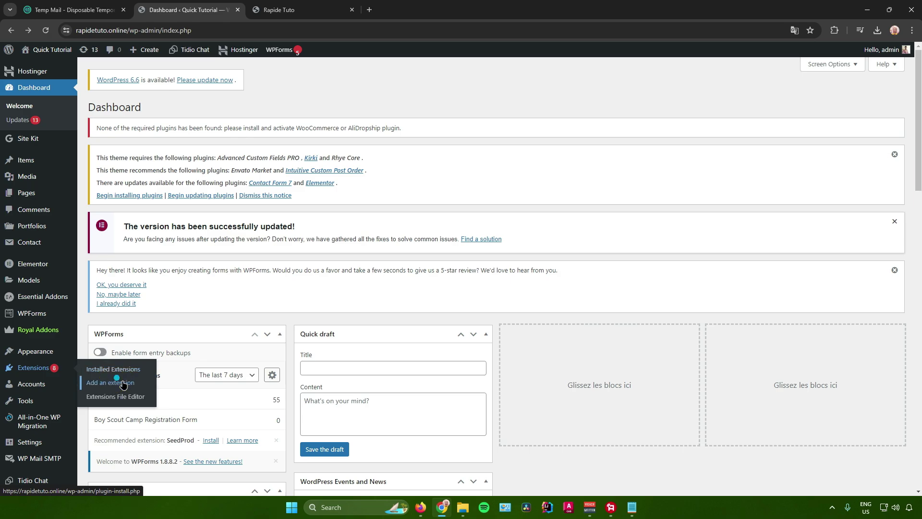
click(134, 373)
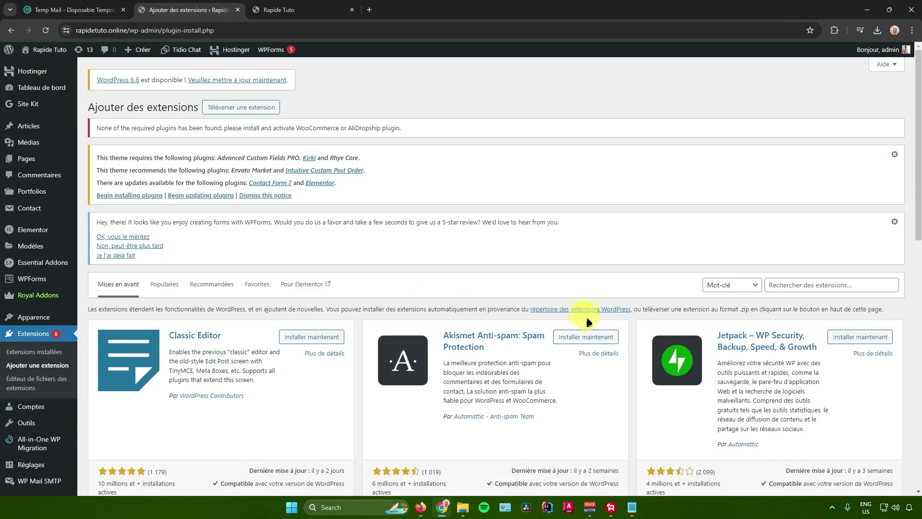
click(819, 287)
text(max mega menu)
scroll(422, 274, down, 2)
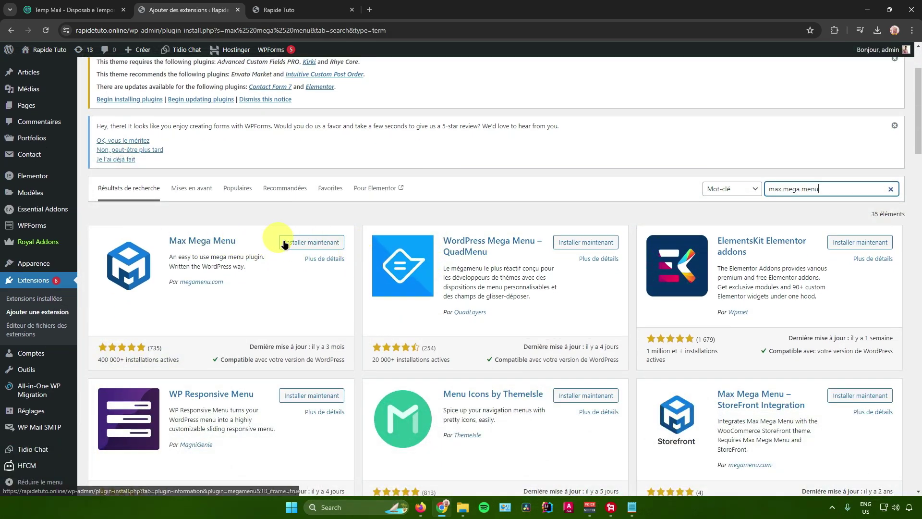
click(306, 242)
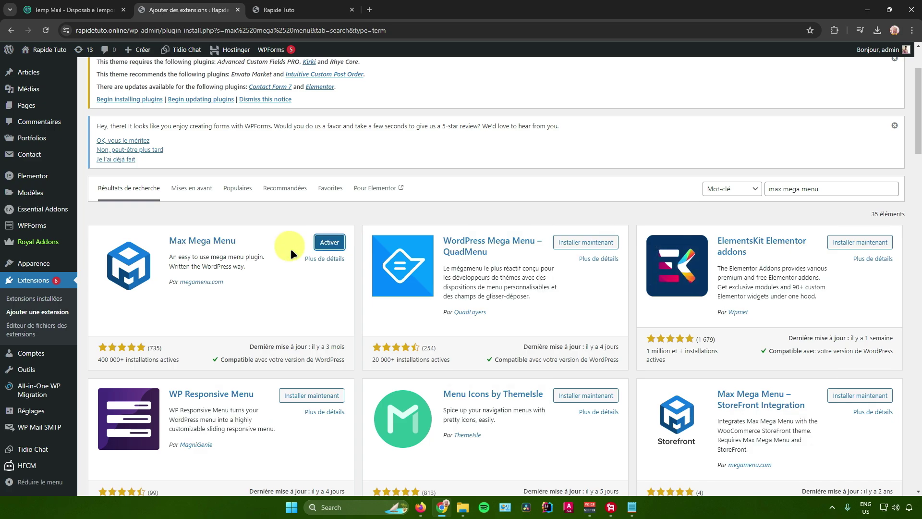
click(330, 243)
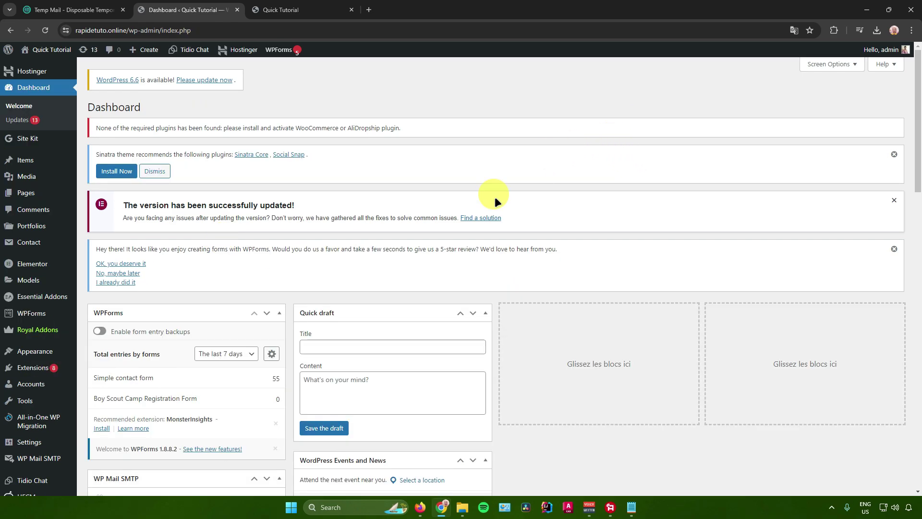
Step: Open Mega Menu's Menu Locations page, translate it into English, and go to Menu Themes
scroll(37, 333, down, 1)
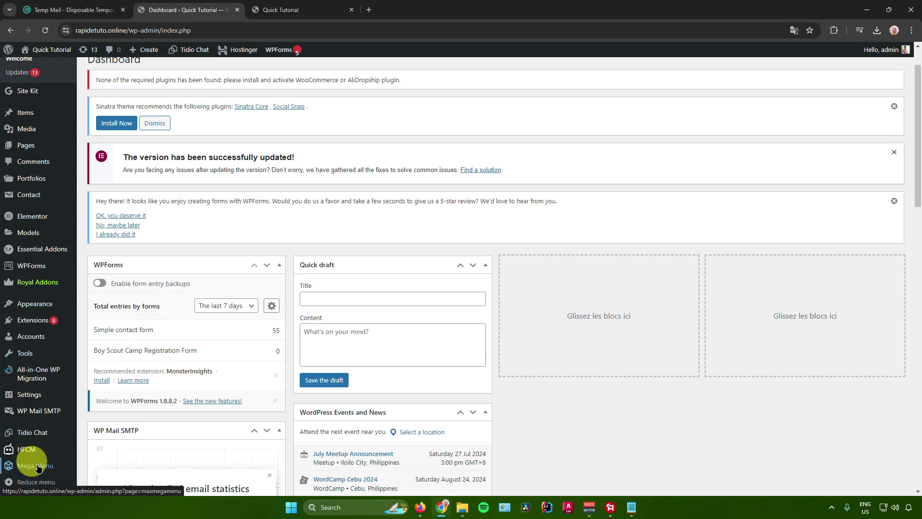
mouse_move(38, 469)
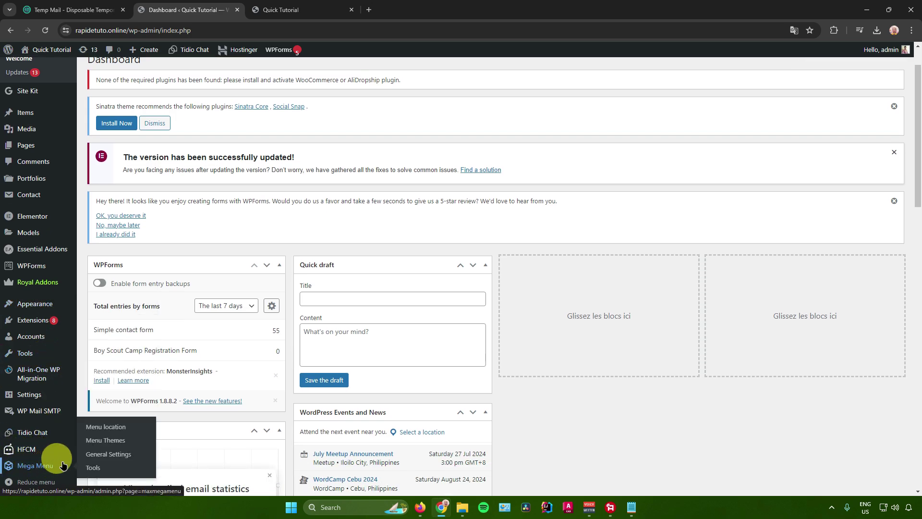
click(99, 427)
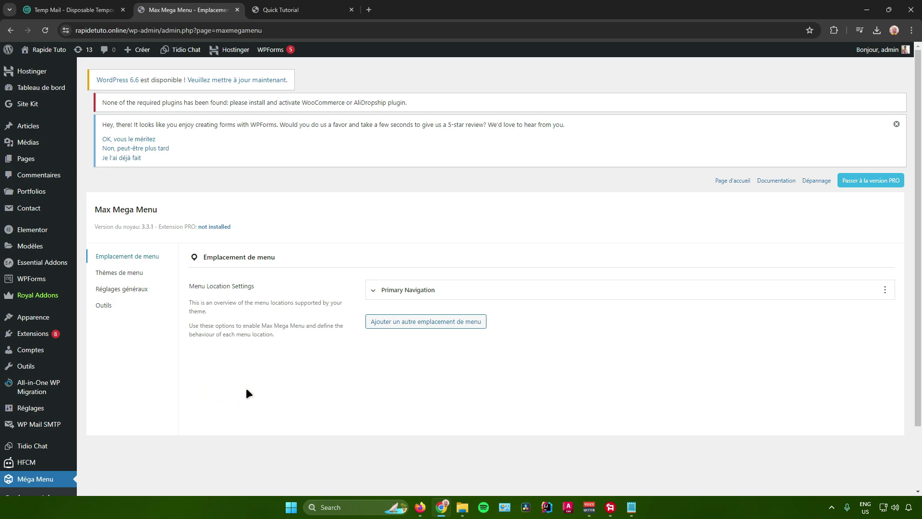
right_click(244, 399)
click(289, 330)
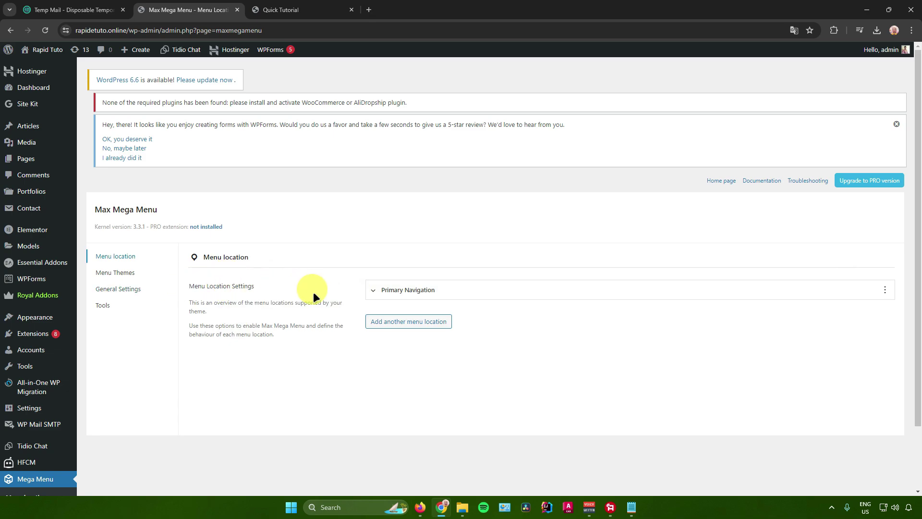
click(128, 272)
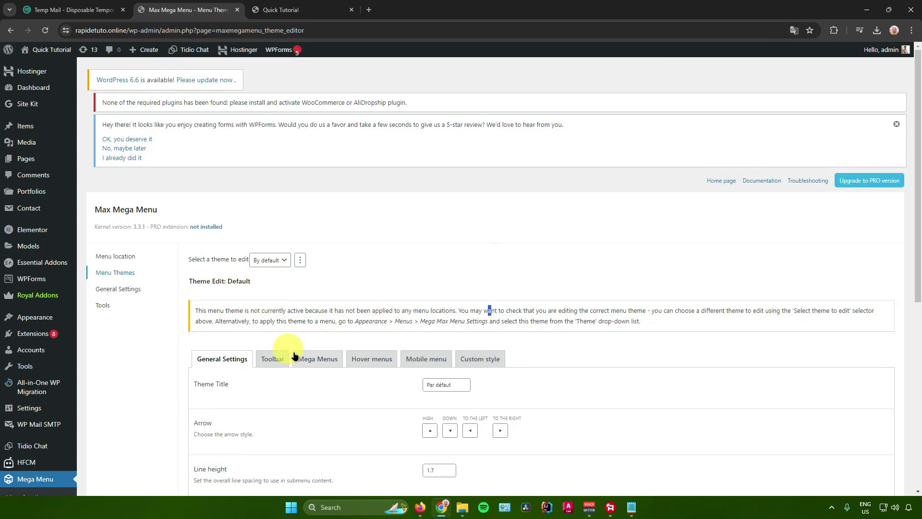
Step: Scroll through the Default theme's General Settings
scroll(233, 304, down, 3)
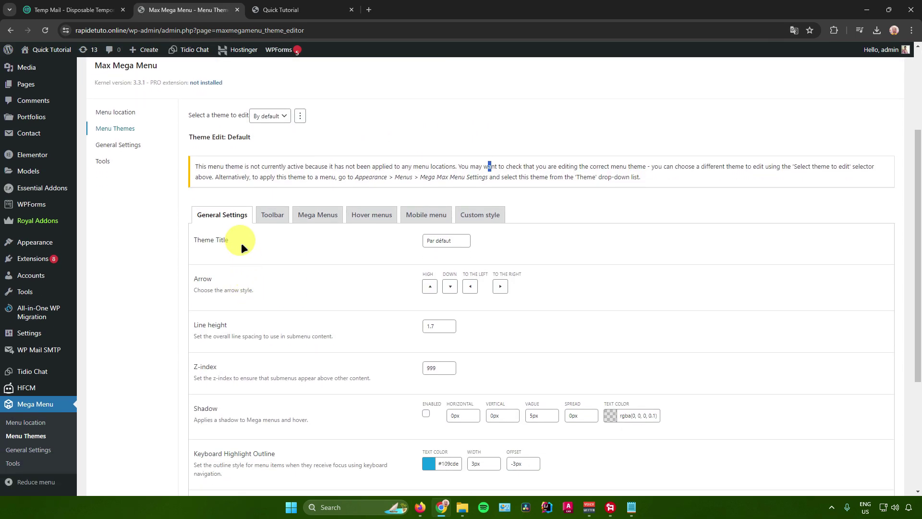
scroll(237, 240, down, 2)
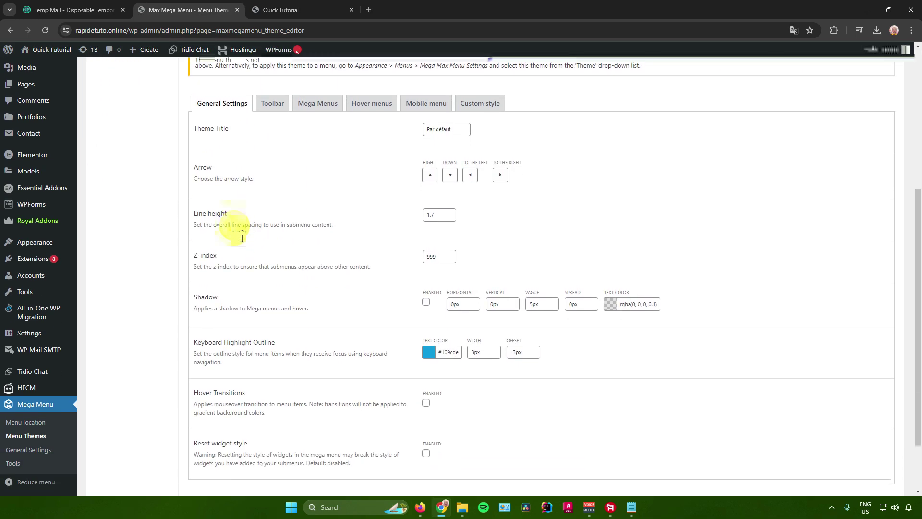
scroll(251, 241, down, 2)
scroll(272, 256, up, 2)
scroll(288, 320, down, 2)
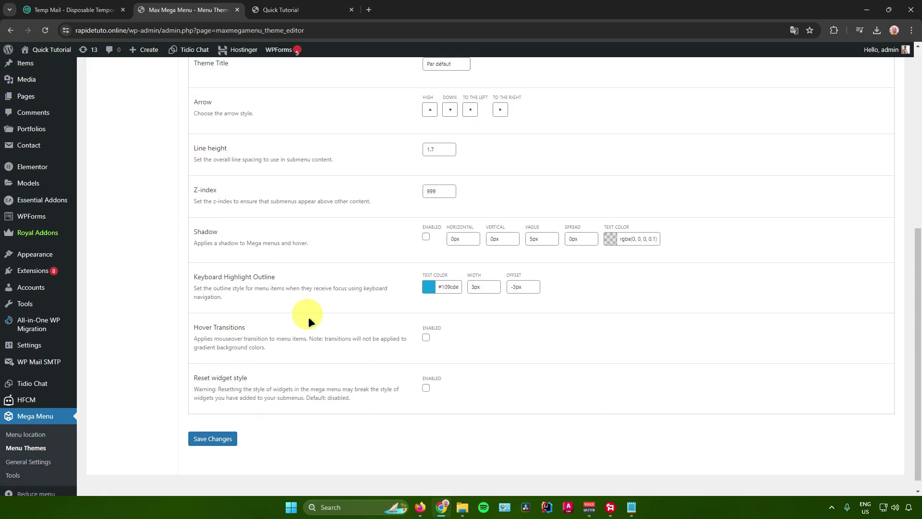
scroll(309, 318, up, 5)
Step: Review the Menu Bar settings, then the Mega Menus panel settings
click(278, 266)
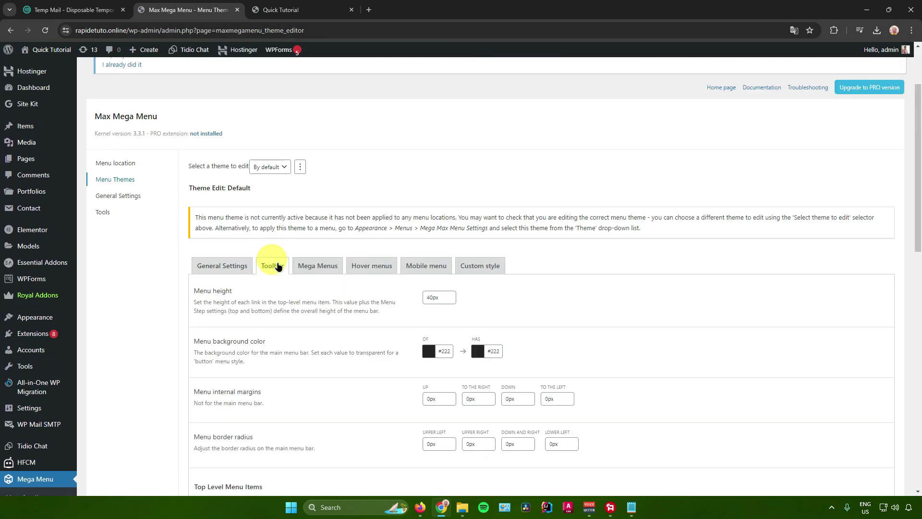
scroll(298, 301, down, 2)
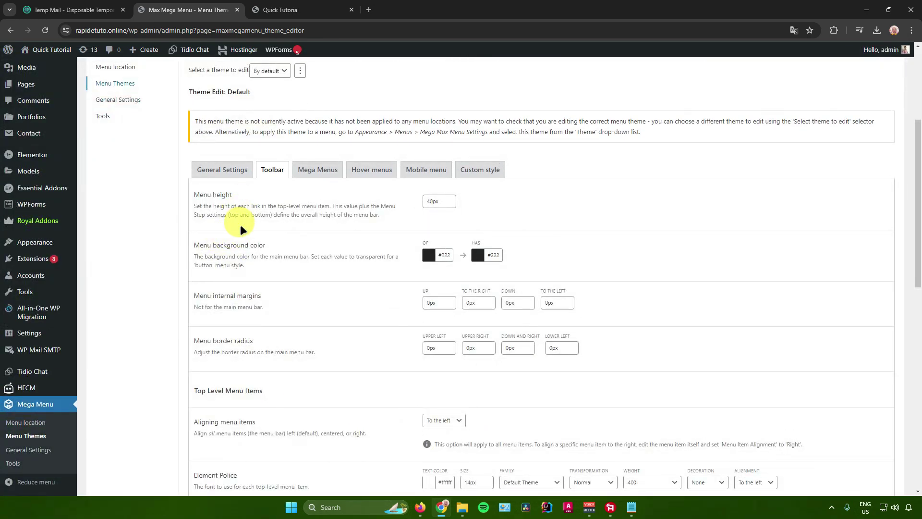
scroll(269, 261, down, 1)
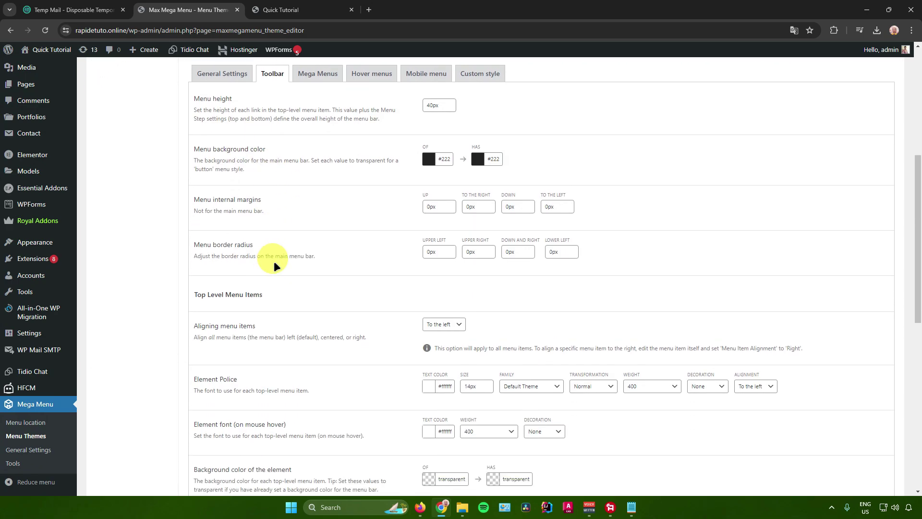
scroll(382, 288, up, 3)
click(327, 219)
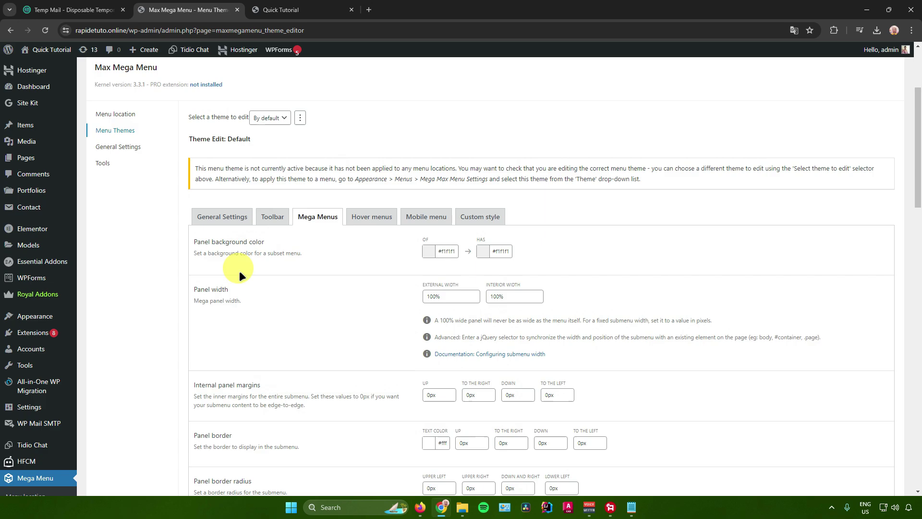
scroll(240, 267, down, 2)
scroll(266, 212, up, 1)
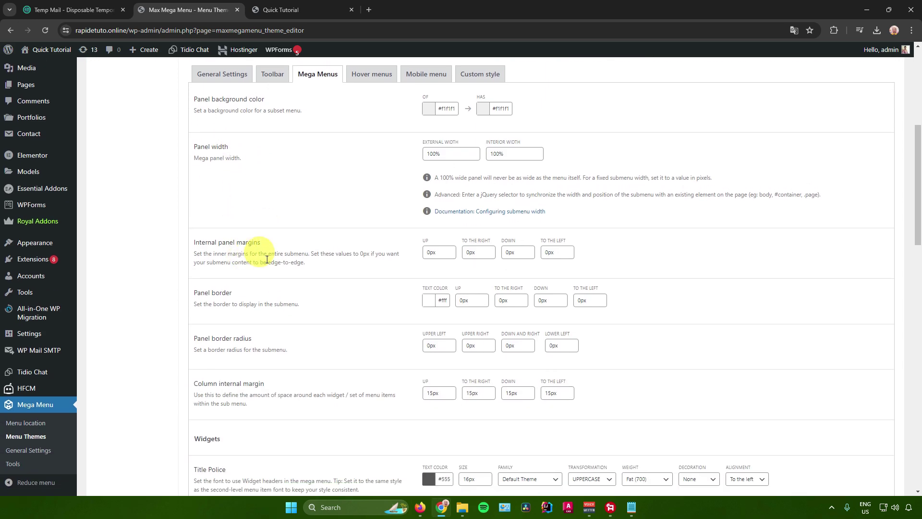
Step: Review the Default theme's Hover menus settings
click(377, 174)
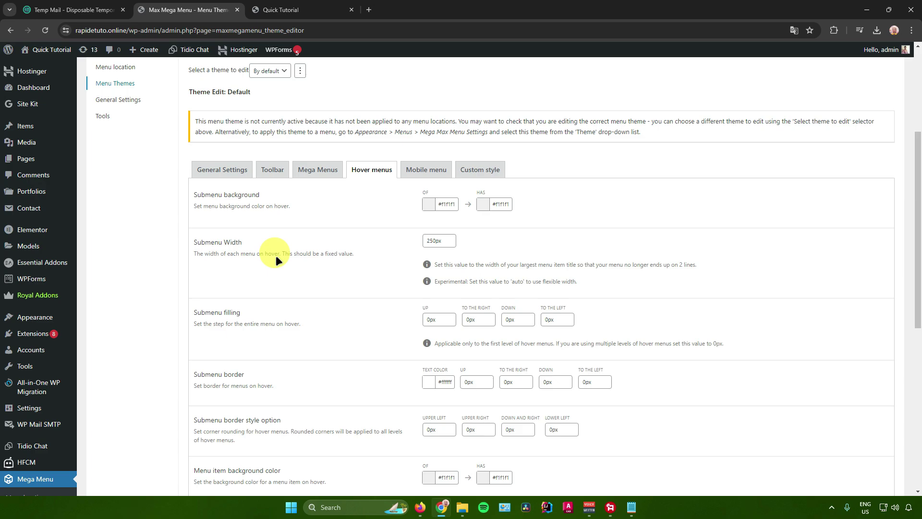
scroll(275, 255, down, 1)
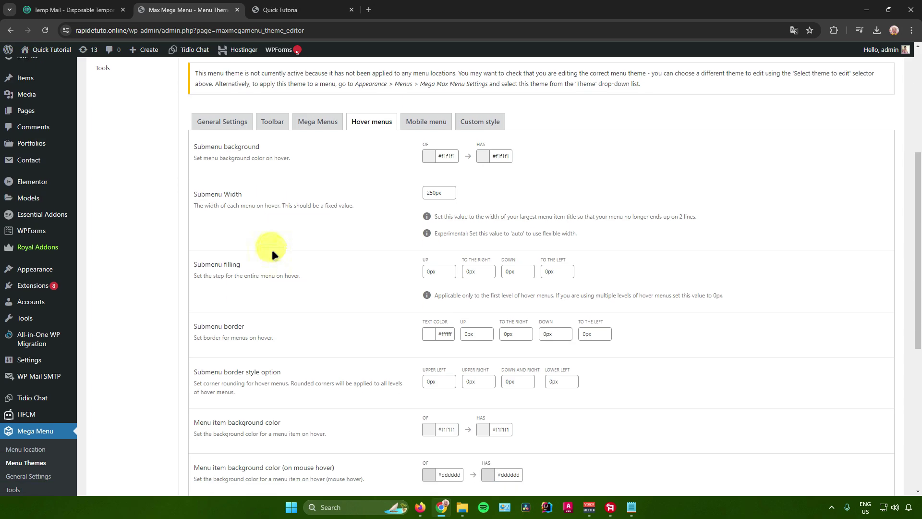
scroll(272, 246, down, 2)
scroll(284, 230, up, 4)
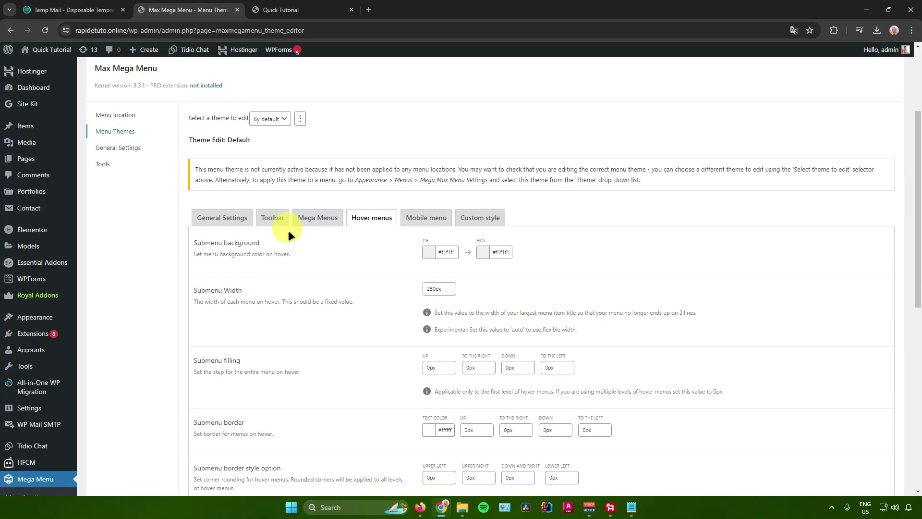
scroll(309, 249, down, 7)
scroll(317, 250, up, 5)
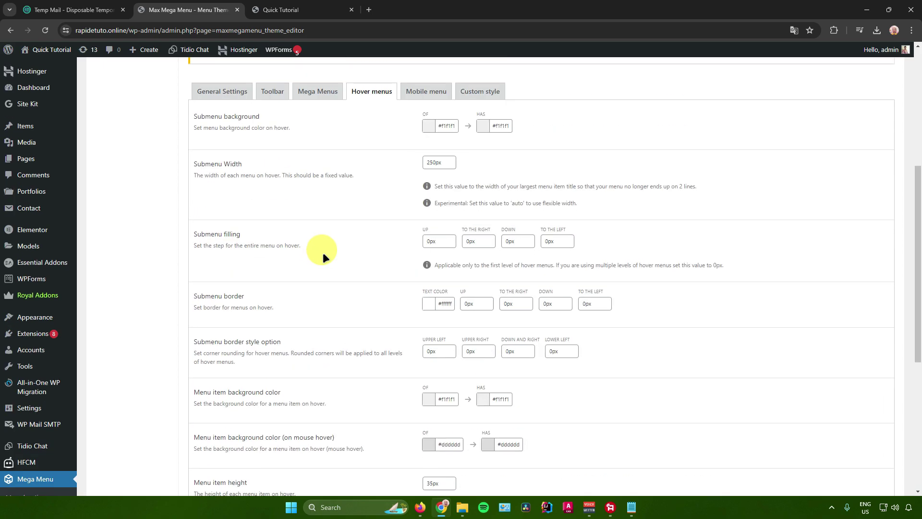
scroll(323, 257, up, 5)
scroll(332, 254, down, 2)
Step: Review the Mobile menu settings, then view the Custom style CSS editor
click(421, 234)
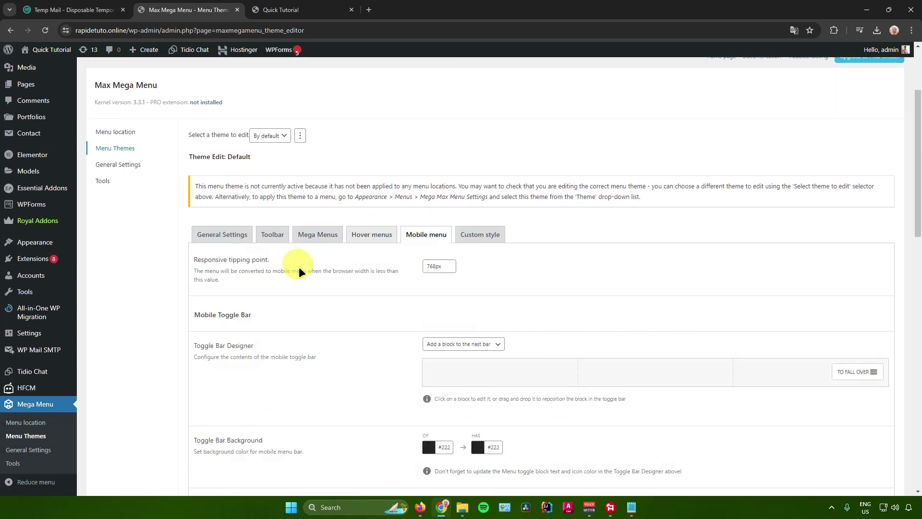
scroll(304, 266, down, 3)
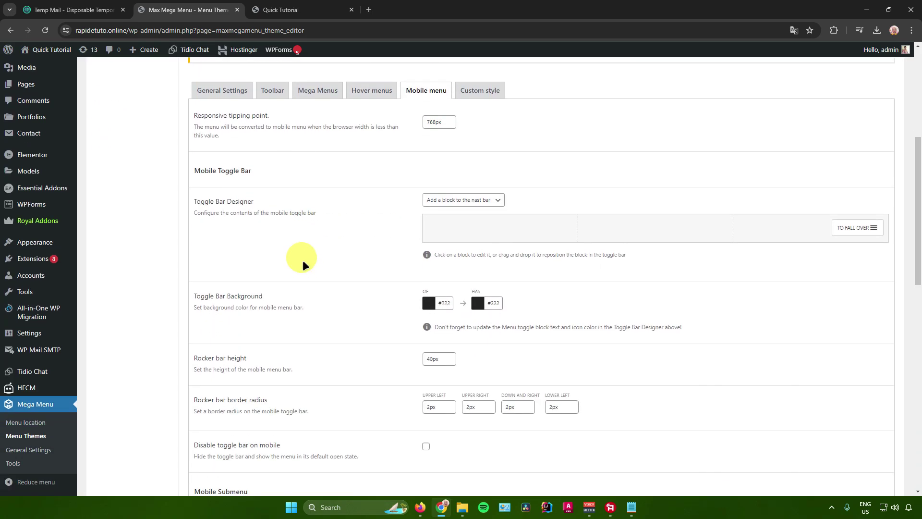
scroll(303, 260, down, 2)
scroll(306, 258, up, 6)
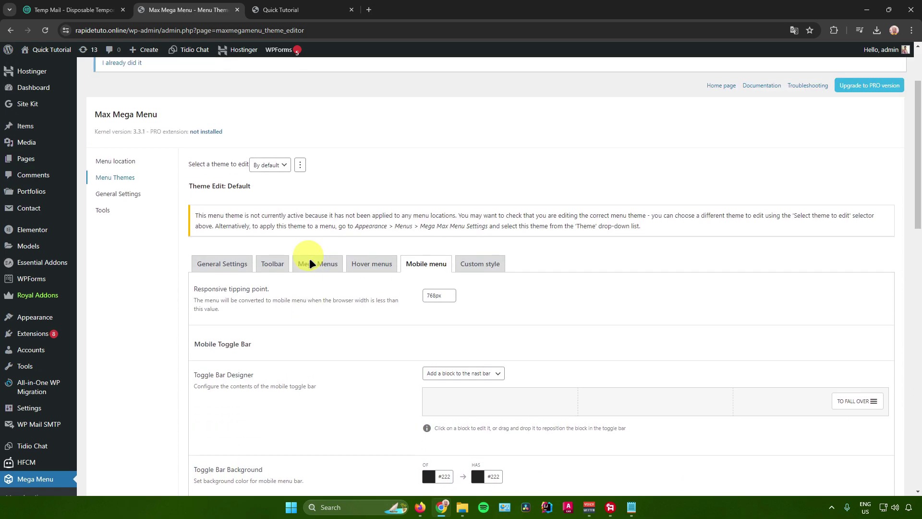
scroll(309, 264, down, 2)
scroll(304, 267, up, 3)
click(476, 283)
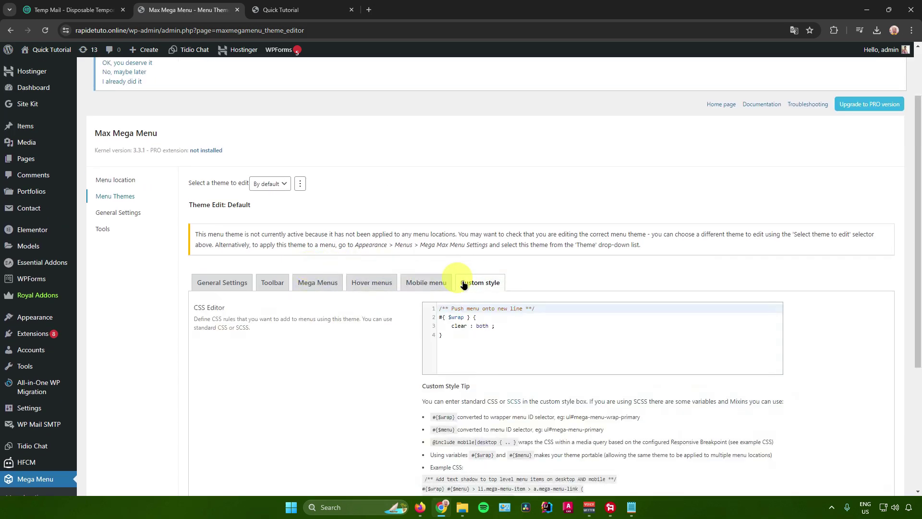
scroll(367, 310, down, 3)
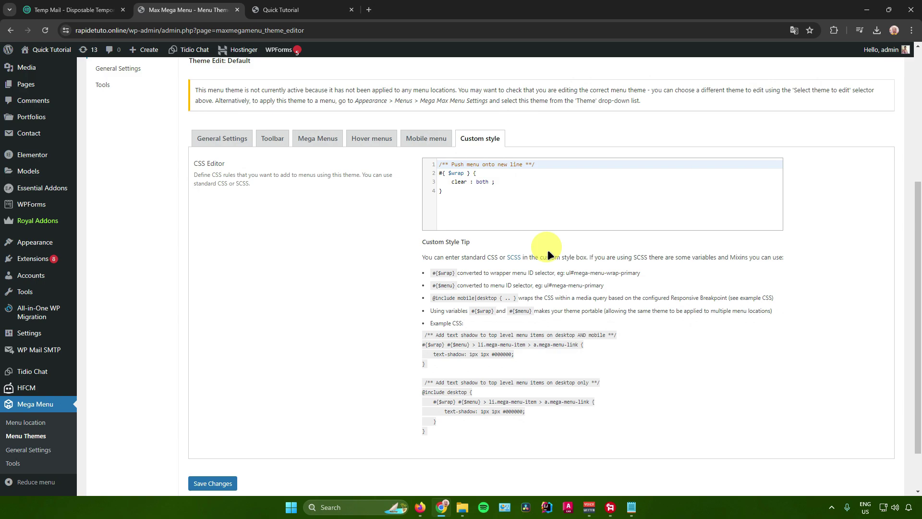
scroll(342, 194, up, 3)
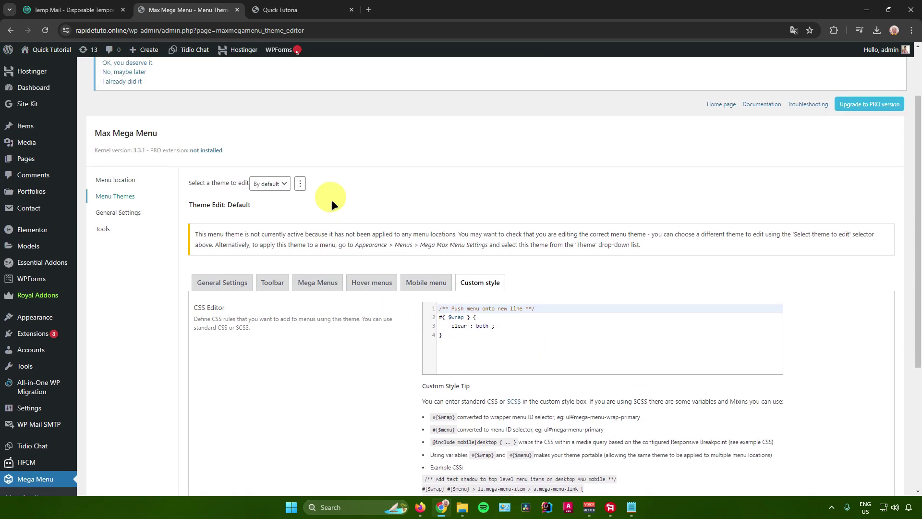
Step: Check Mega Menu's General Settings and Tools pages, preview the homepage, and return to Tools
click(156, 214)
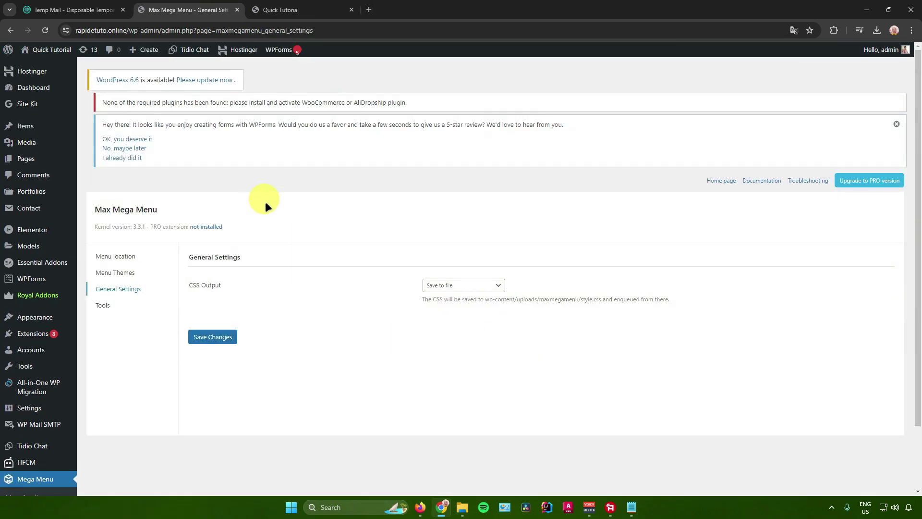
click(105, 306)
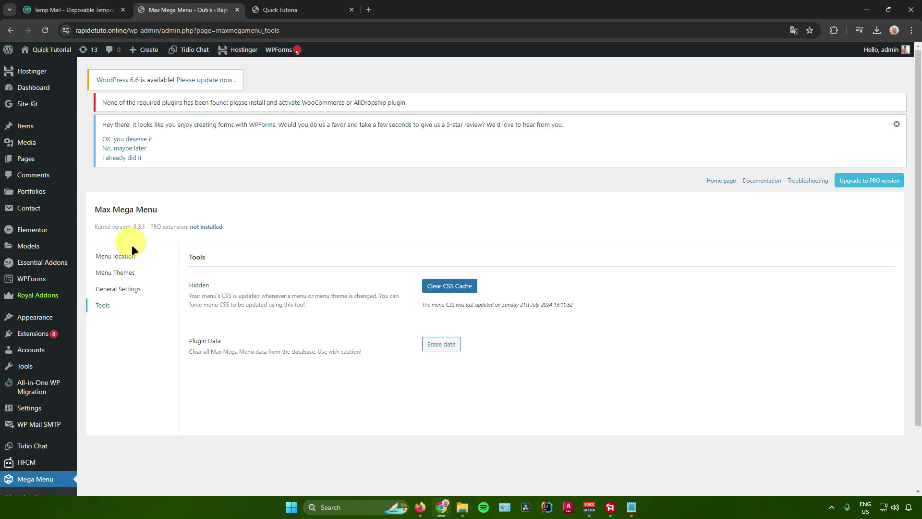
click(281, 9)
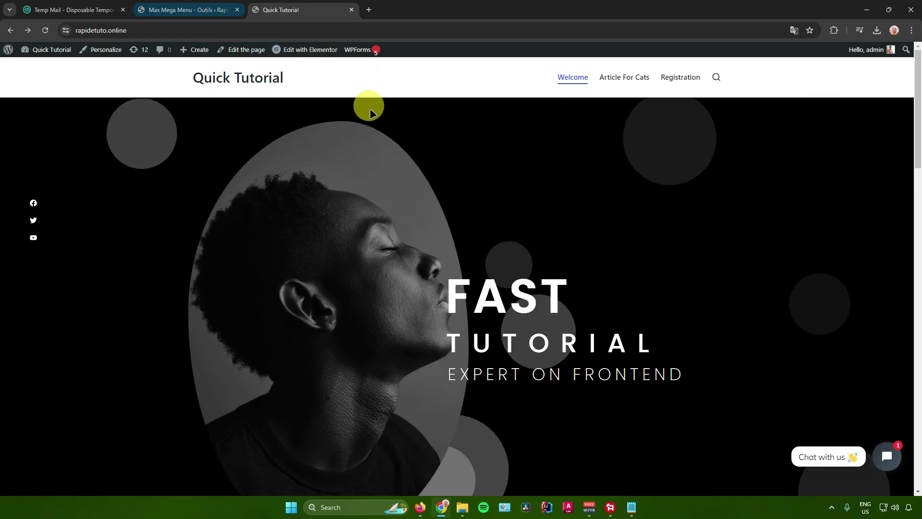
click(187, 9)
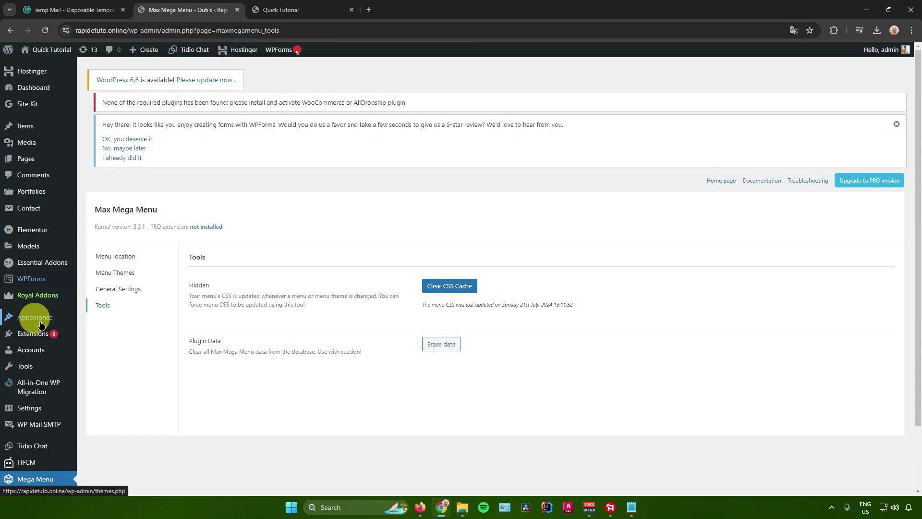
mouse_move(37, 318)
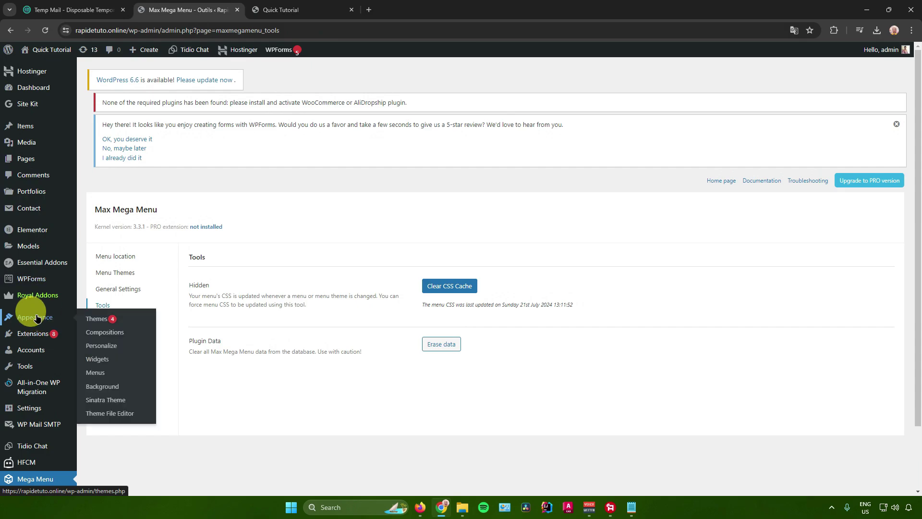
Step: Under Appearance > Menus, rename Menu 1 to 'Menu Sample'
click(94, 373)
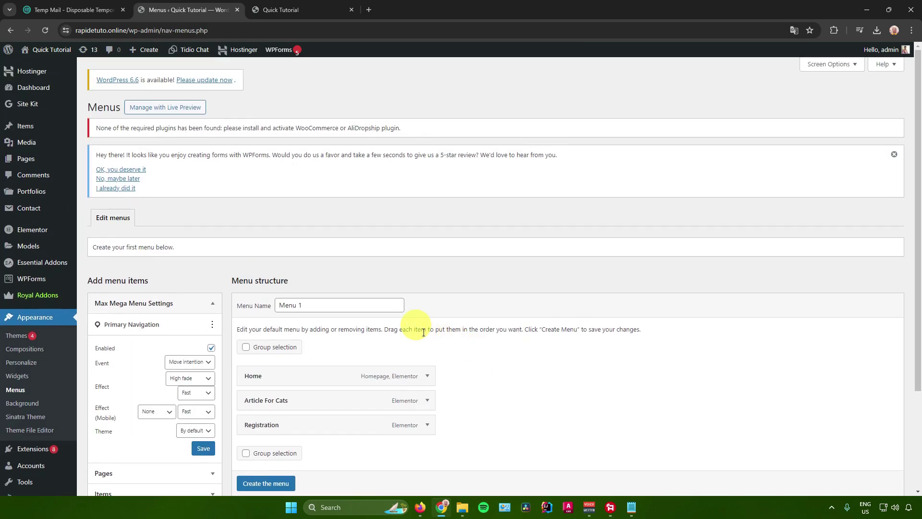
scroll(424, 332, down, 2)
scroll(423, 329, up, 2)
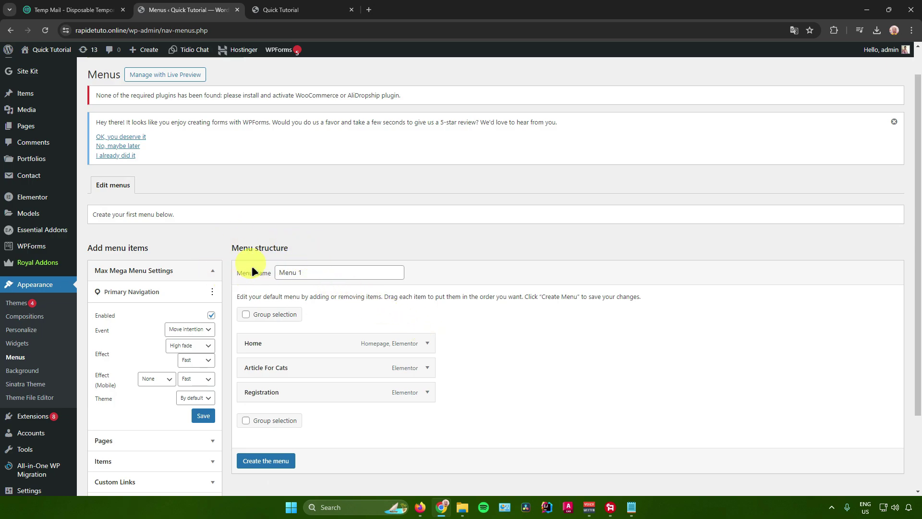
click(317, 275)
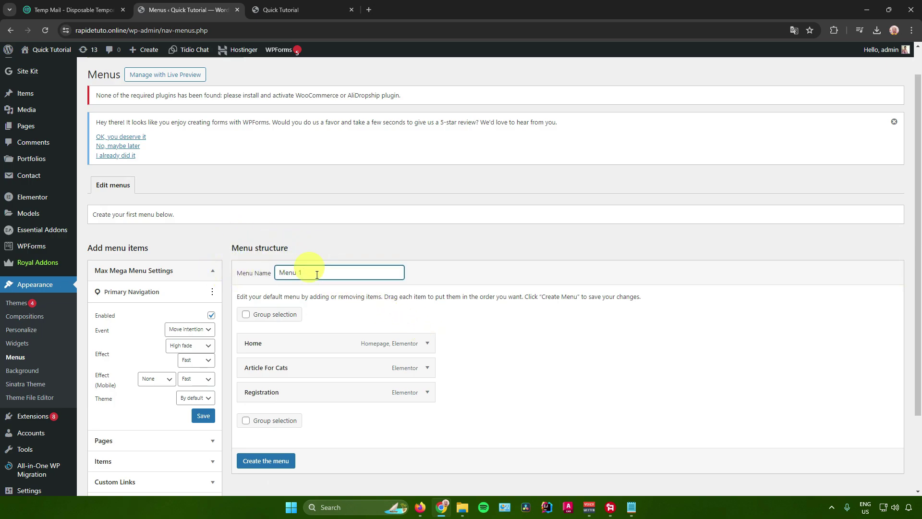
key(ctrl+a)
key(BackSpace)
text(Menu Sample)
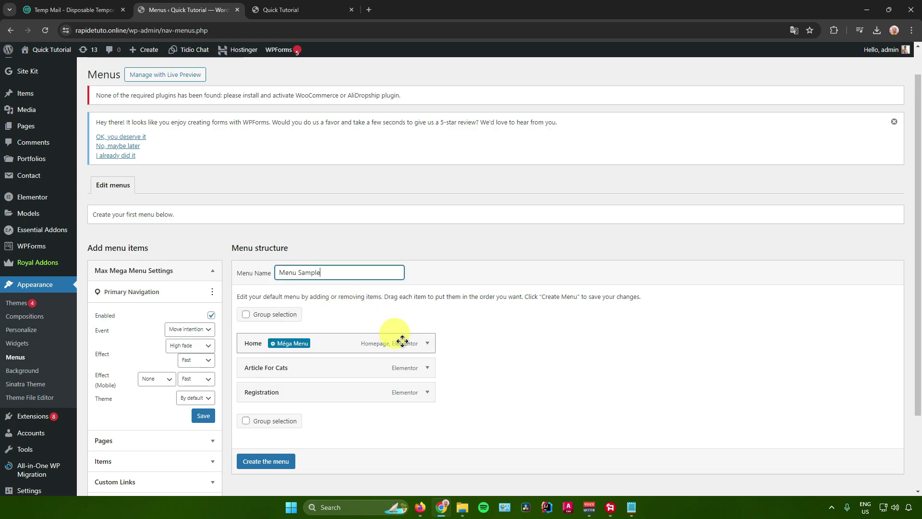
Step: Browse the pages and other items available to add to the menu
scroll(313, 326, down, 1)
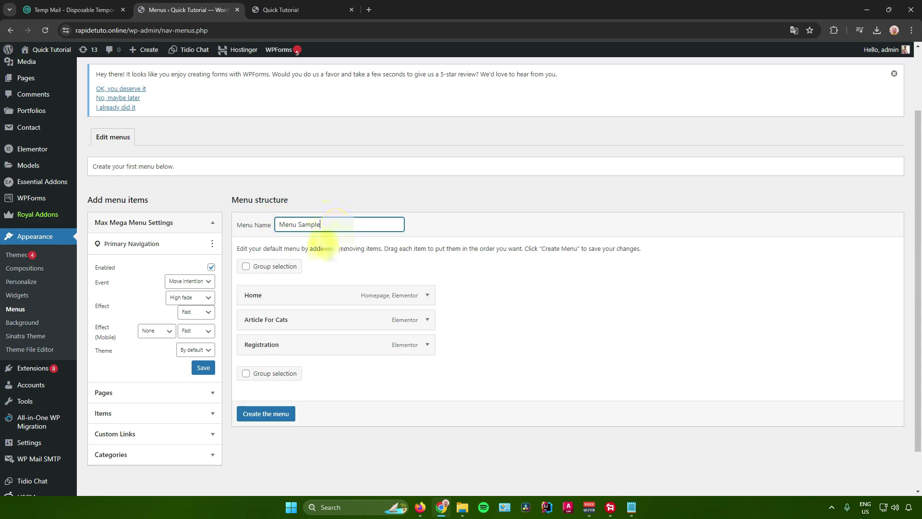
click(203, 394)
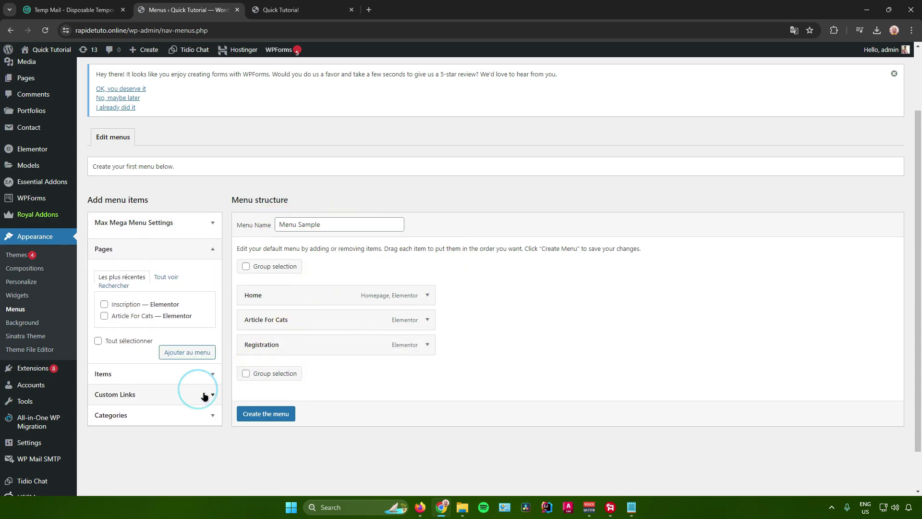
click(204, 364)
click(177, 265)
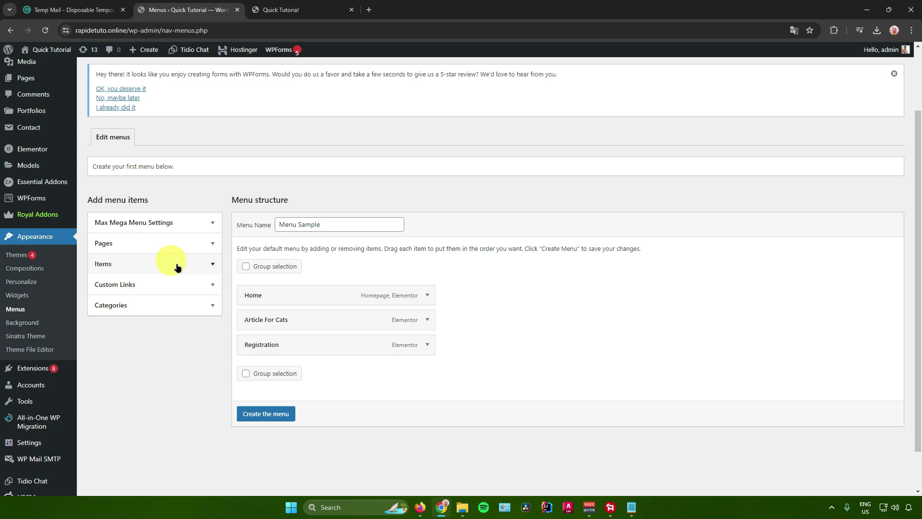
click(181, 244)
mouse_move(267, 296)
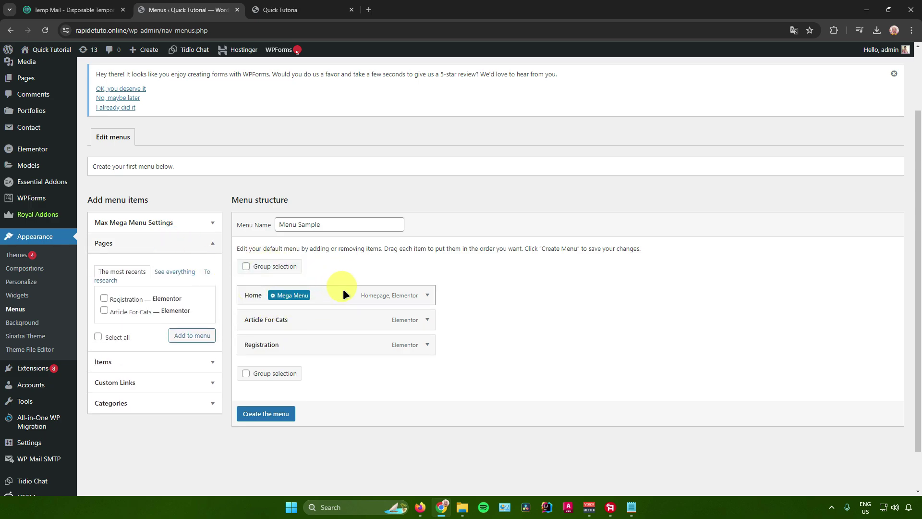
mouse_move(351, 316)
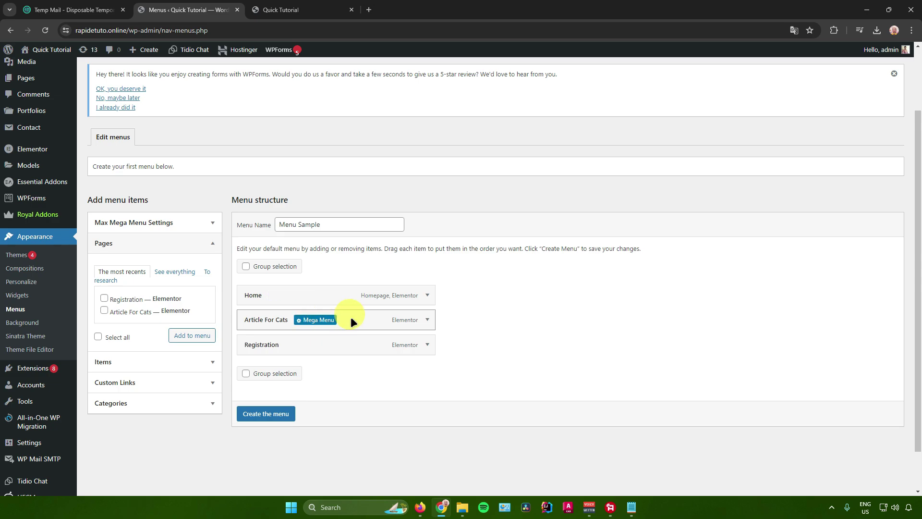
mouse_move(336, 345)
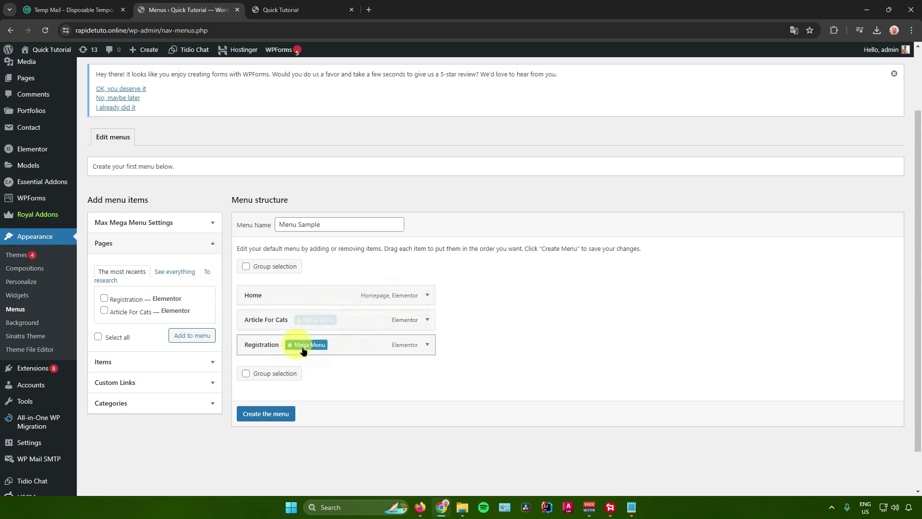
click(207, 245)
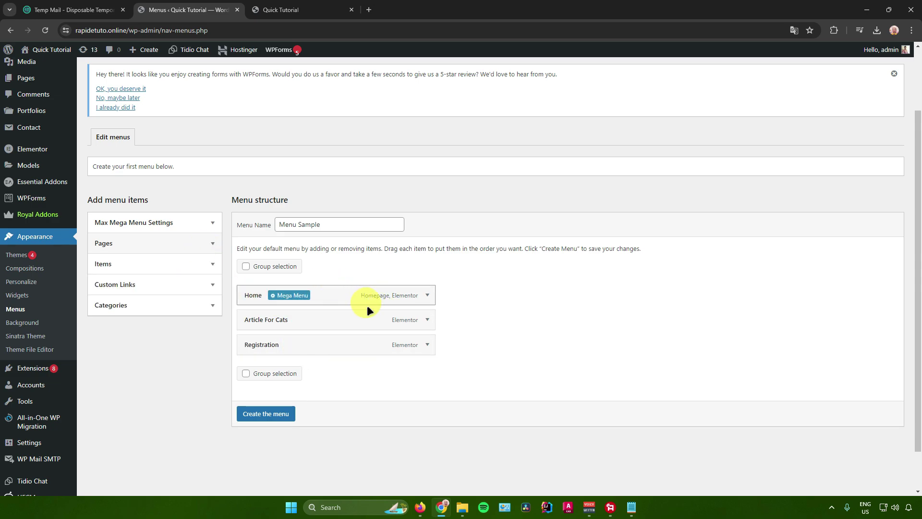
Step: Enable Mega Menu on Home, create the menu, and check it on the reloaded site
click(288, 295)
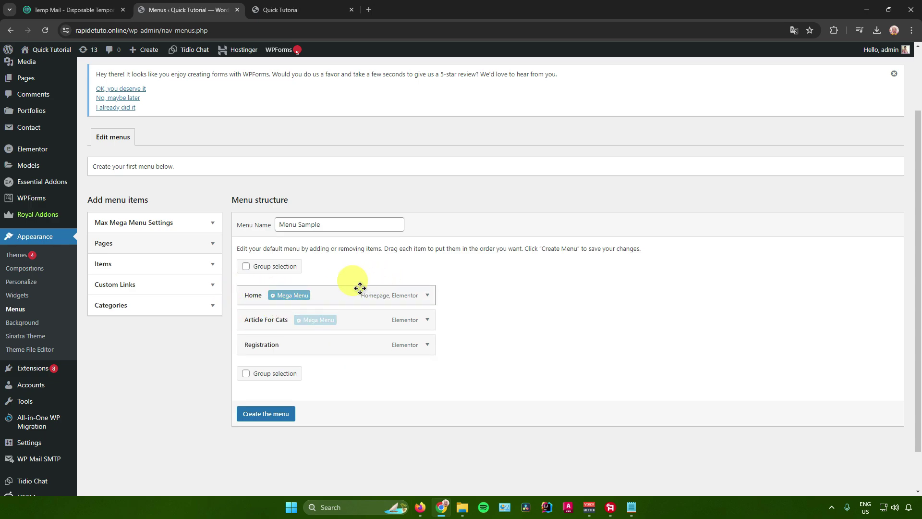
click(263, 414)
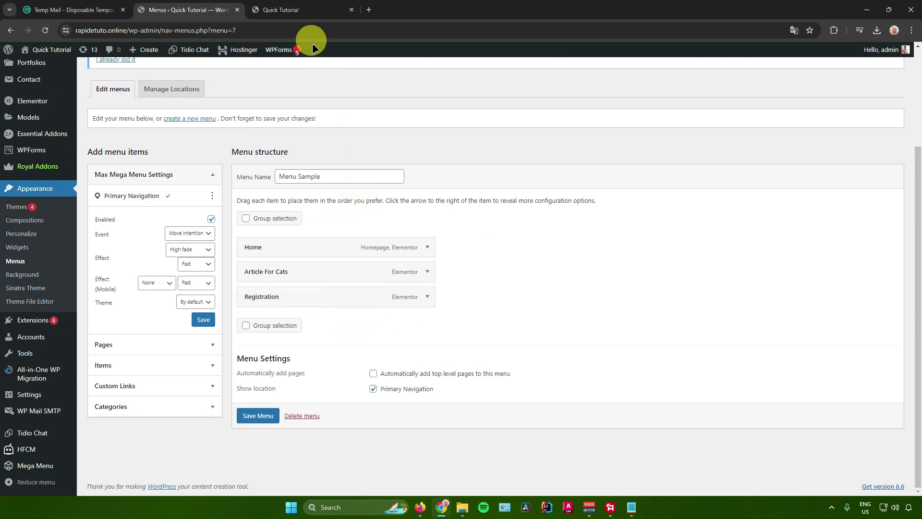
click(310, 14)
click(45, 29)
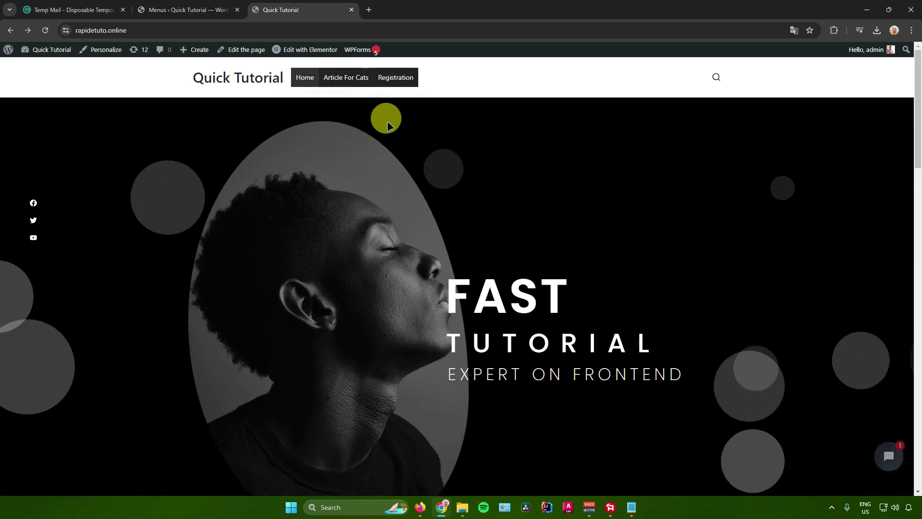
click(203, 12)
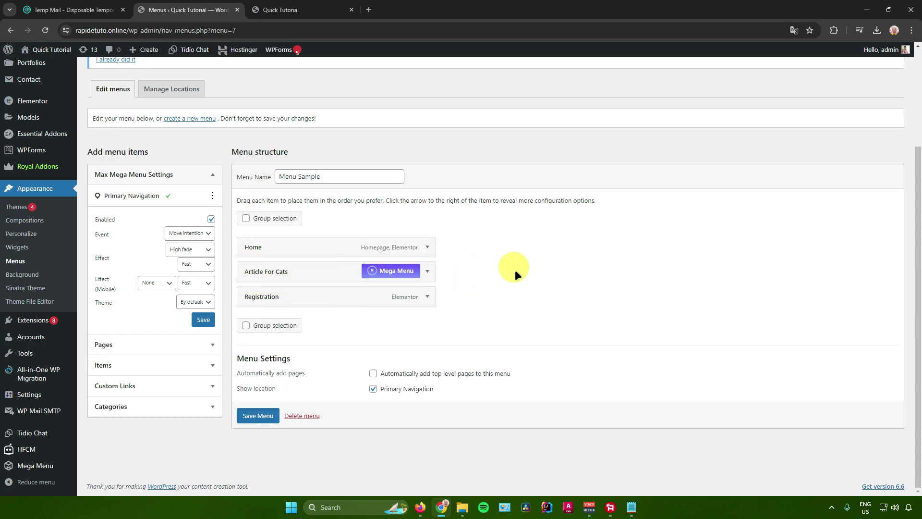
Step: Nest Article For Cats and Registration under Home and save the menu
drag(270, 271, 274, 251)
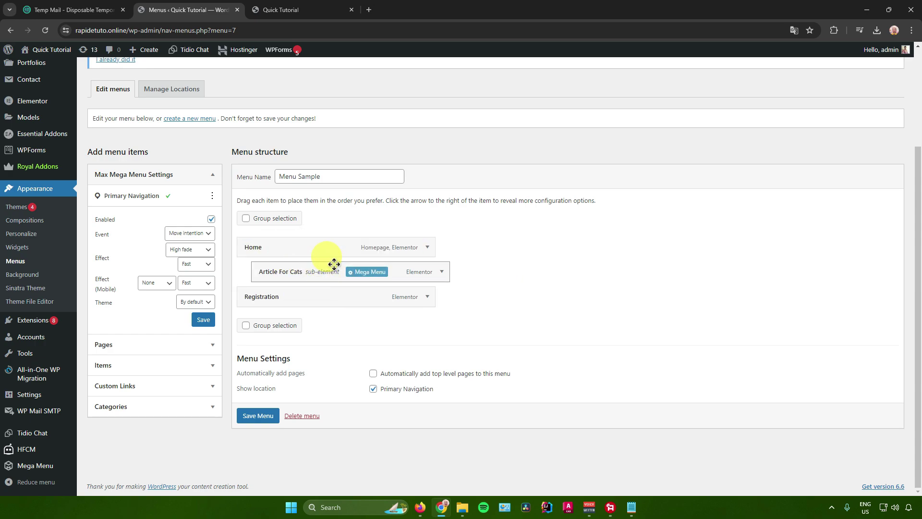
drag(336, 299, 350, 252)
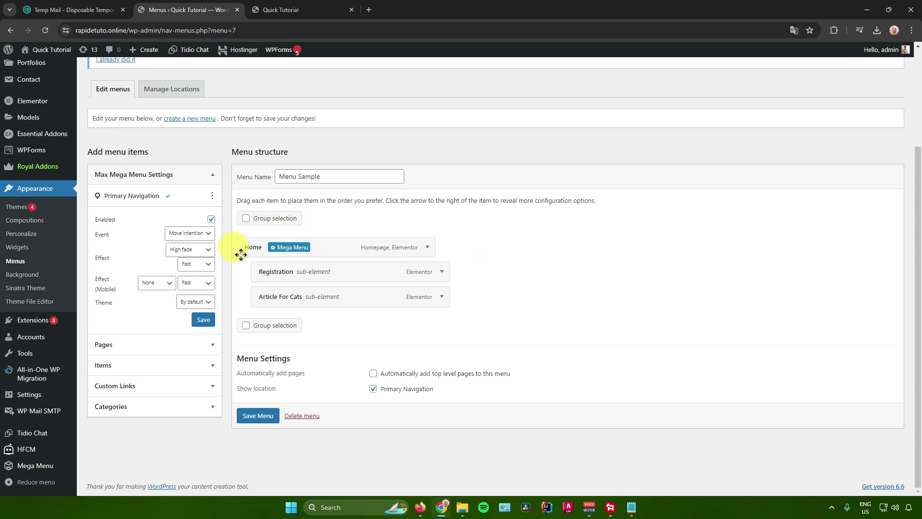
click(256, 415)
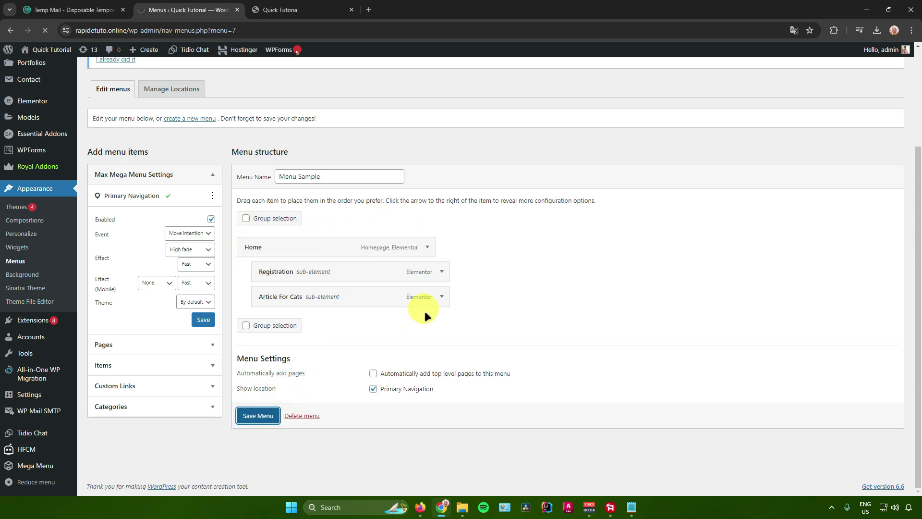
Step: Reload the site, check Home's dropdown, and return to the Menus editor
click(279, 9)
click(45, 30)
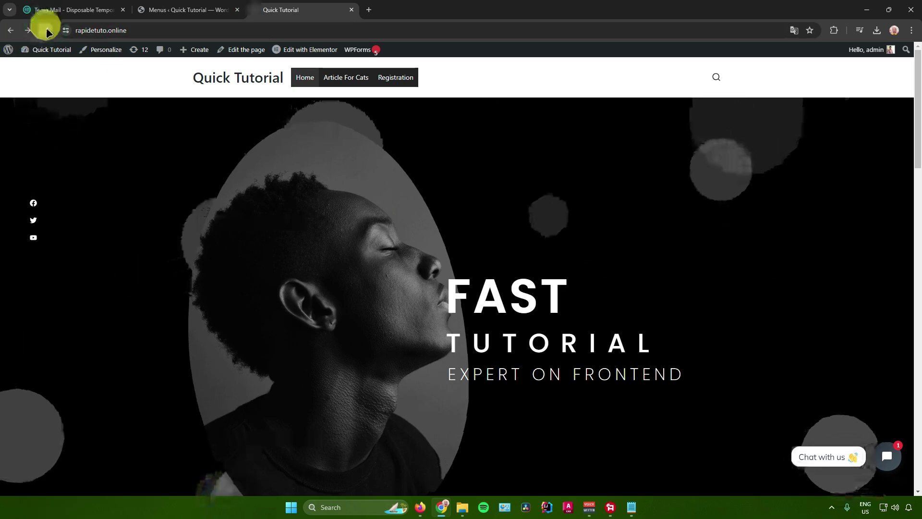
click(322, 79)
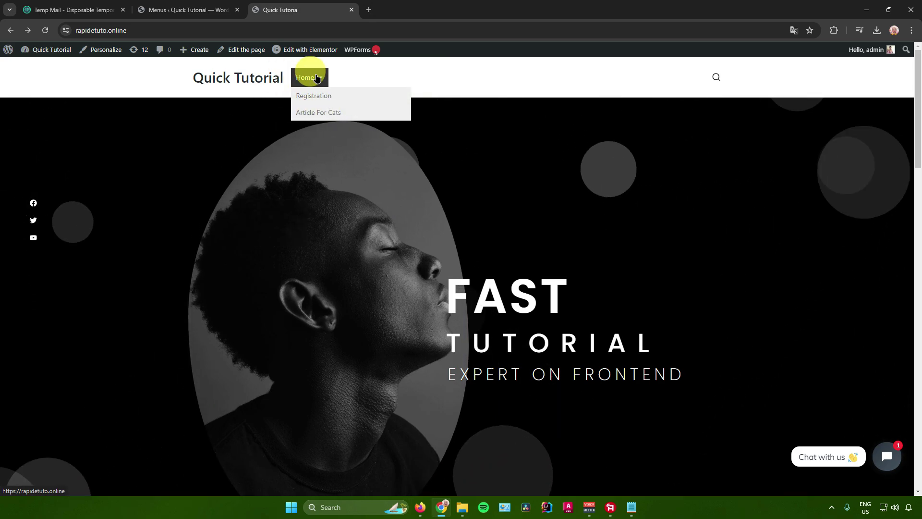
click(187, 9)
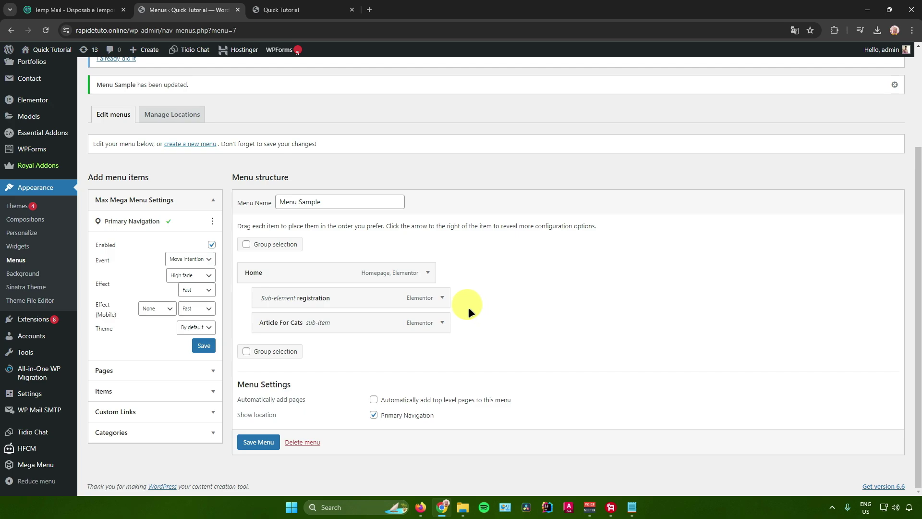
mouse_move(314, 271)
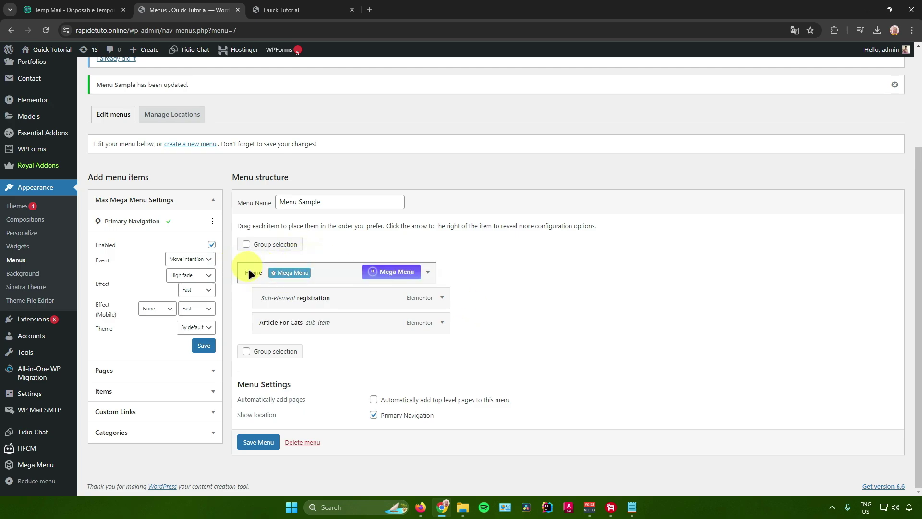
Step: Switch Home's submenu to a grid layout with Article For Cats in a second column
click(282, 273)
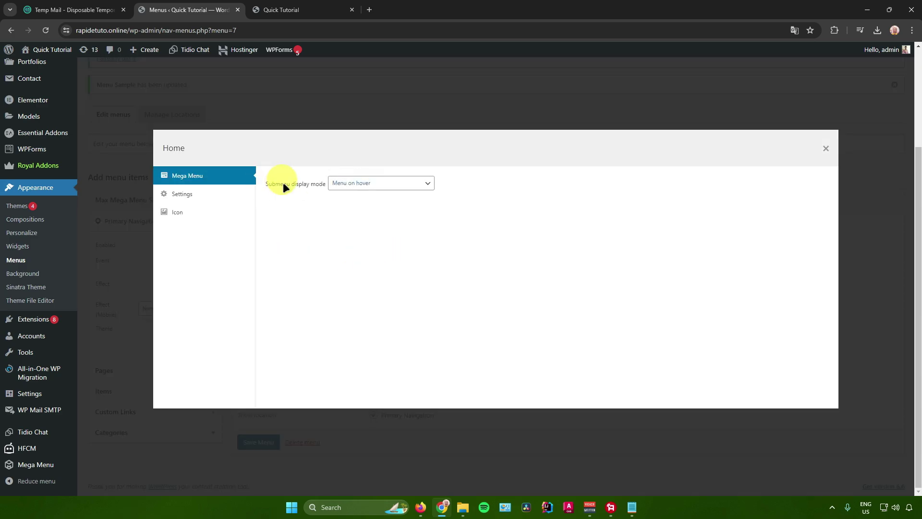
click(336, 183)
click(387, 200)
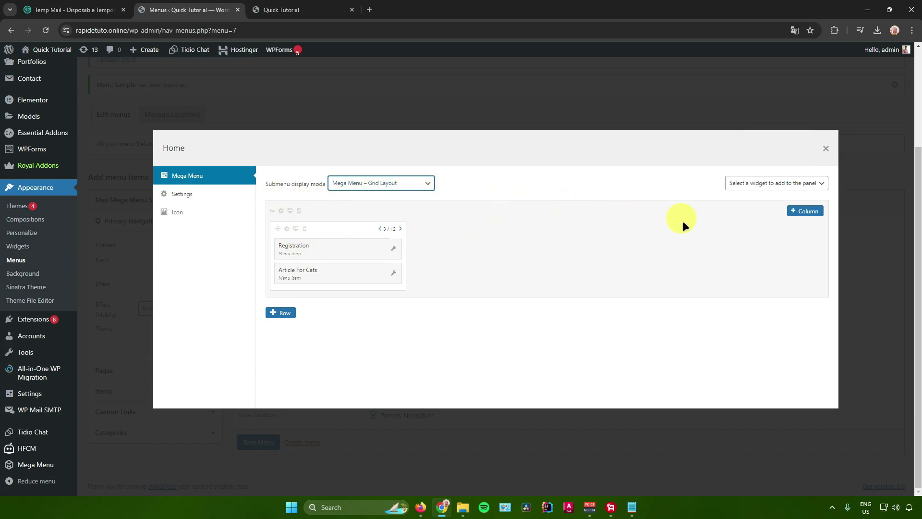
click(805, 211)
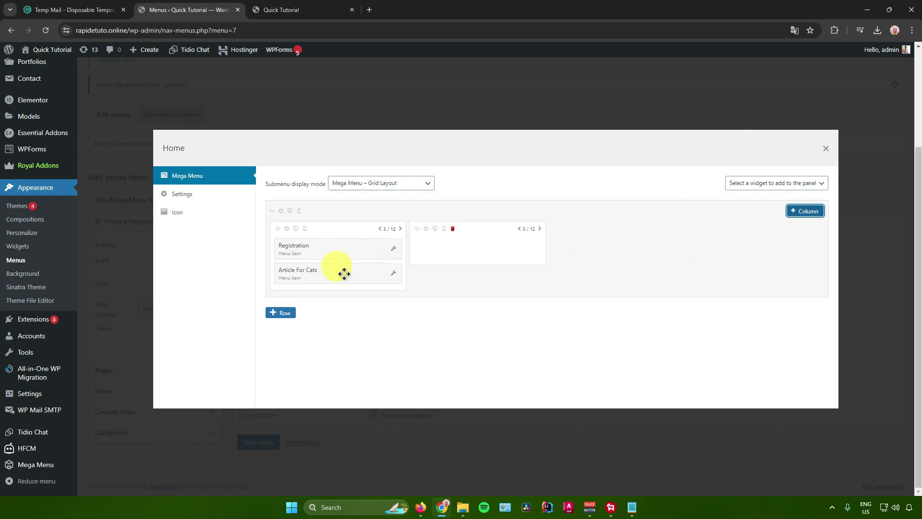
drag(344, 273, 526, 251)
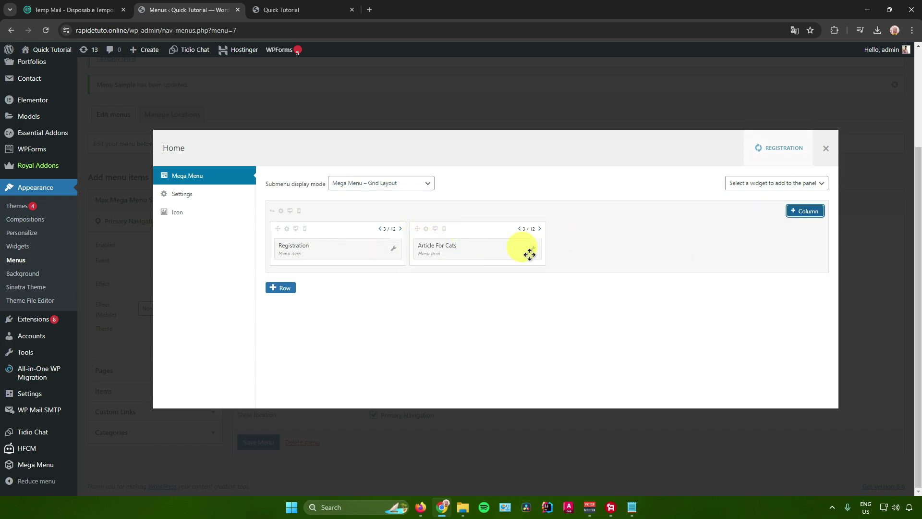
click(280, 288)
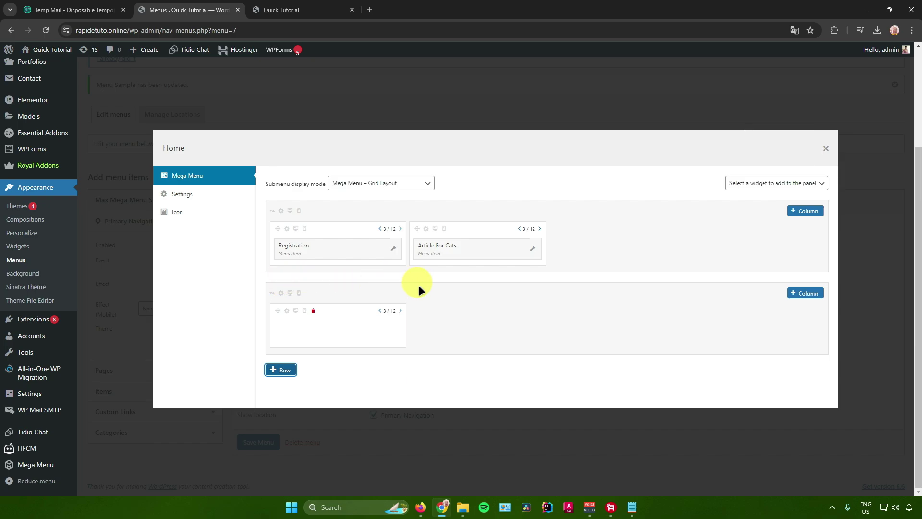
Step: Review Home's Settings and Icon tabs, close the mega menu dialog, and save the menu
click(190, 194)
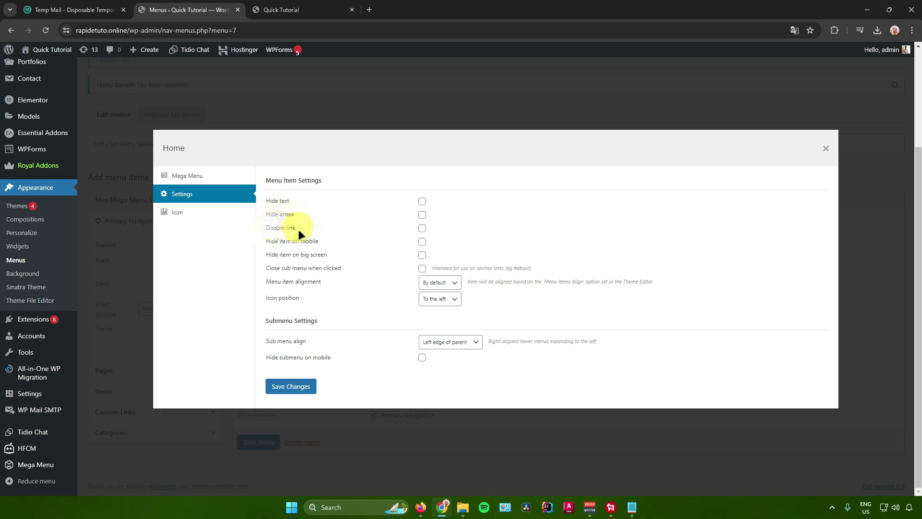
click(243, 212)
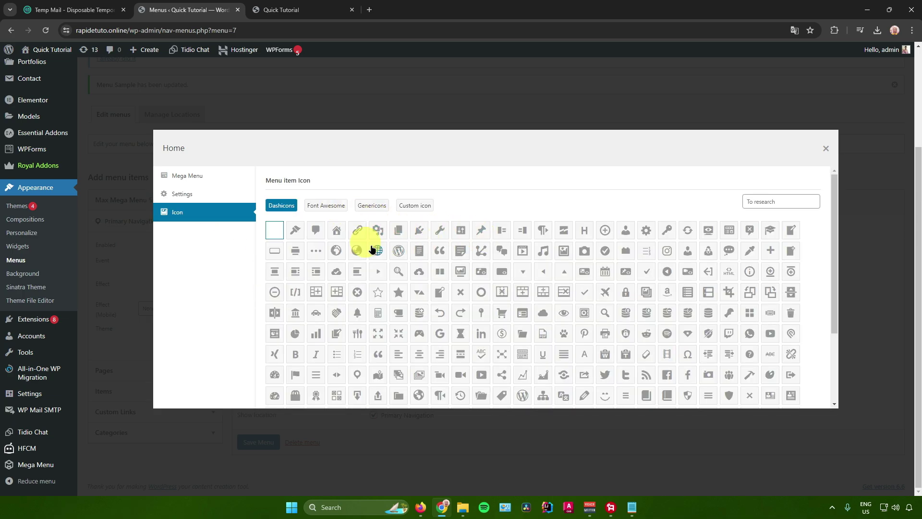
scroll(365, 242, down, 3)
scroll(449, 264, up, 2)
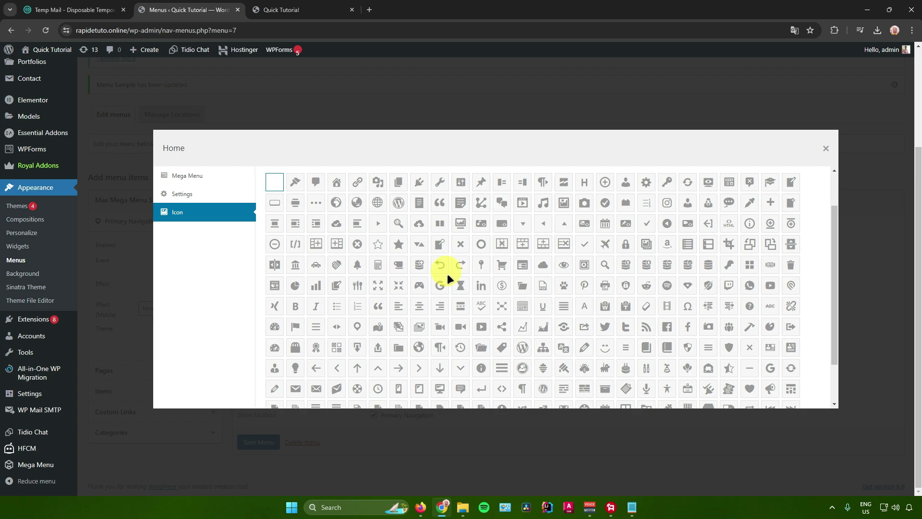
scroll(413, 257, up, 1)
click(214, 178)
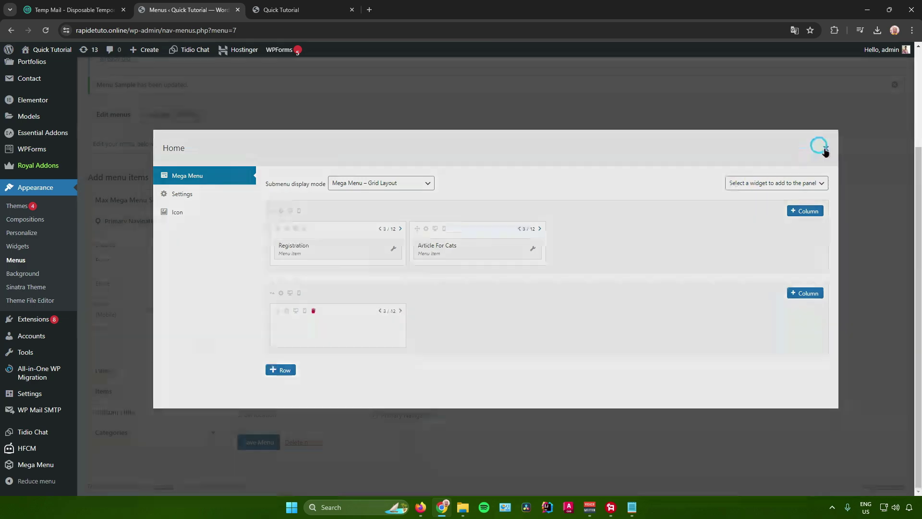
click(826, 148)
click(257, 439)
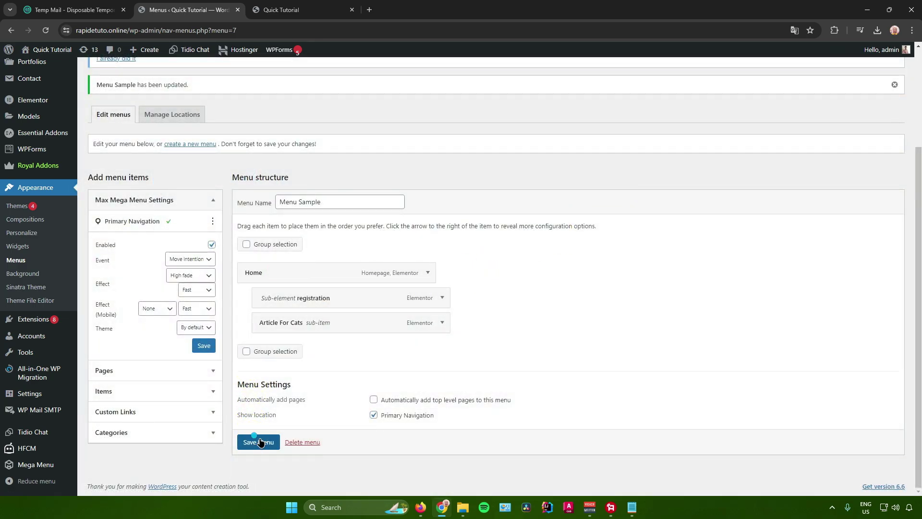
click(336, 9)
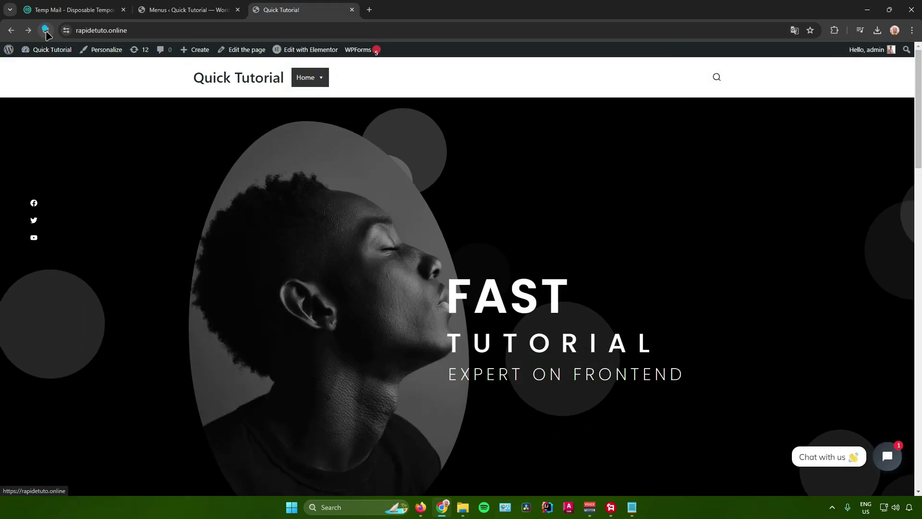
Step: Inspect Home's grid dropdown on the live site, then return to the Menus admin page
mouse_move(320, 84)
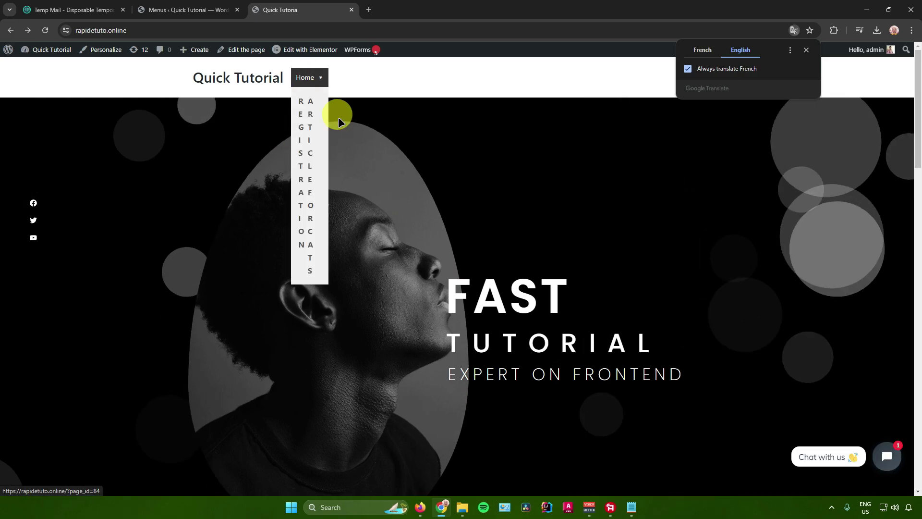
click(185, 9)
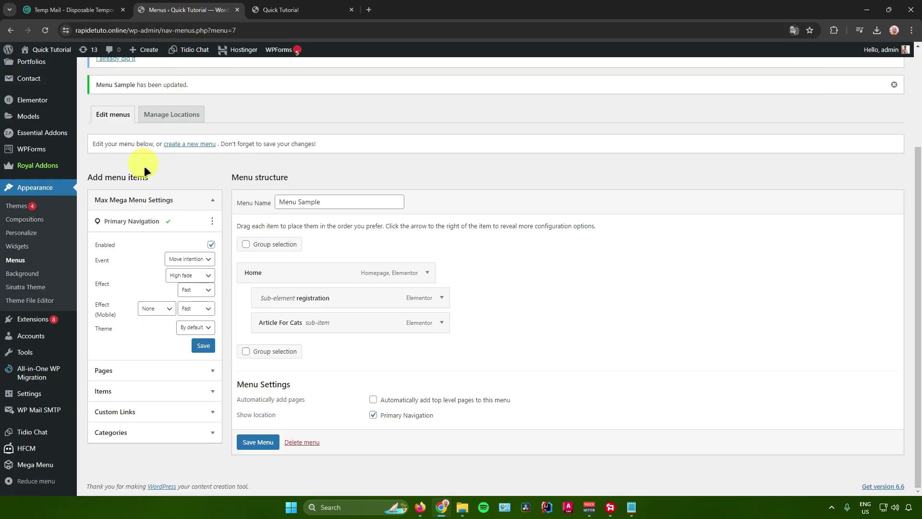
Step: Open the Default theme's Mega Menus panel settings in Menu Themes
mouse_move(40, 383)
mouse_move(31, 464)
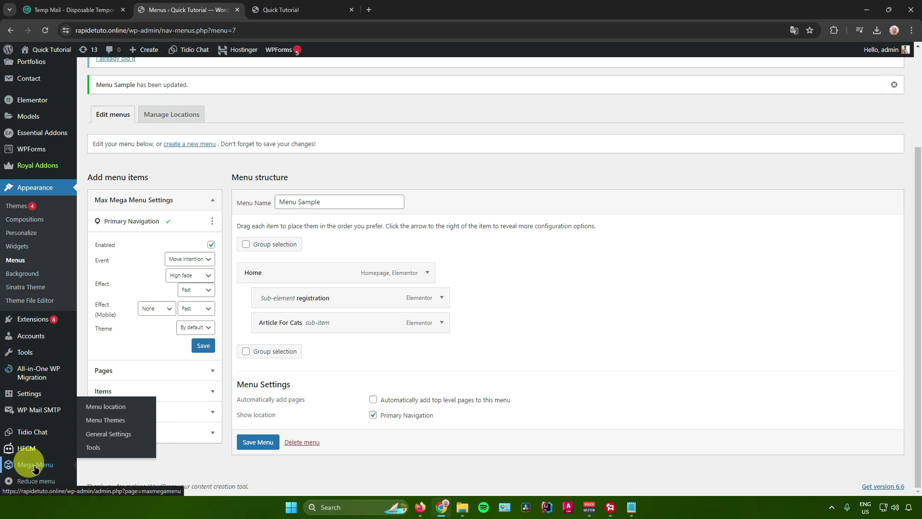
click(39, 466)
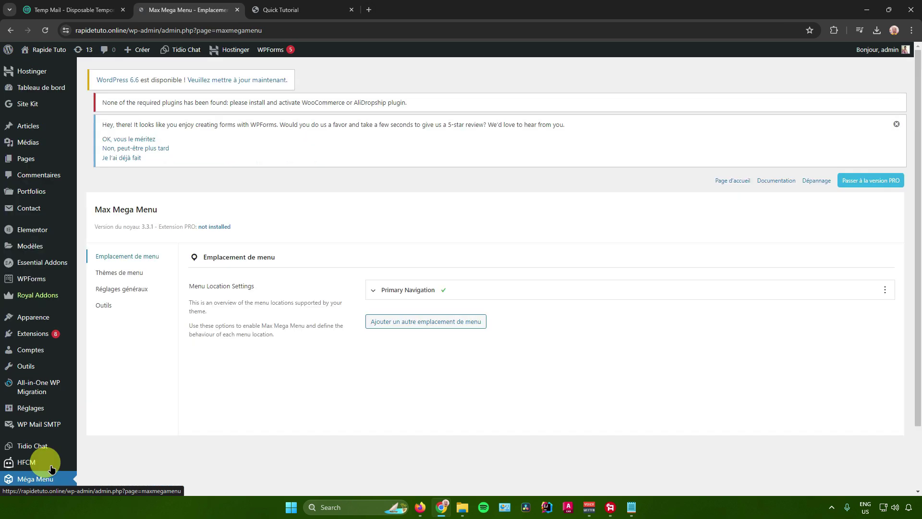
click(118, 272)
scroll(433, 247, down, 2)
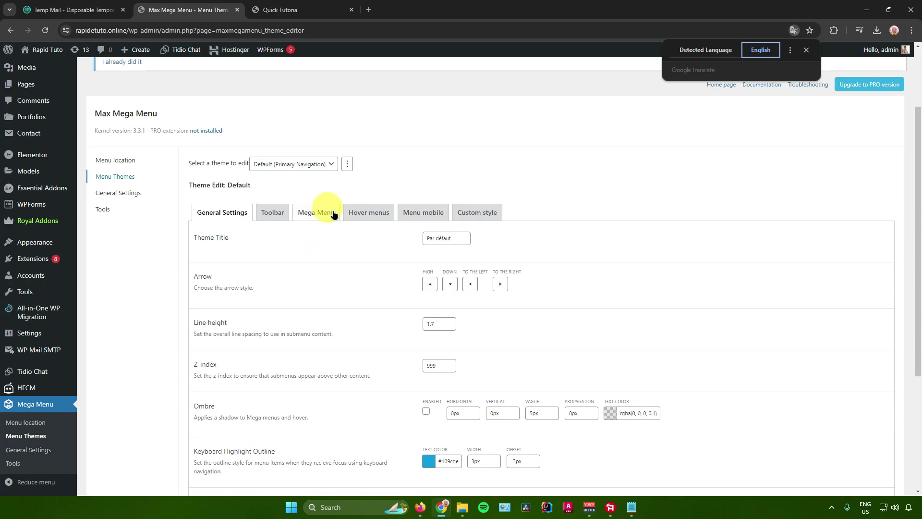
click(315, 212)
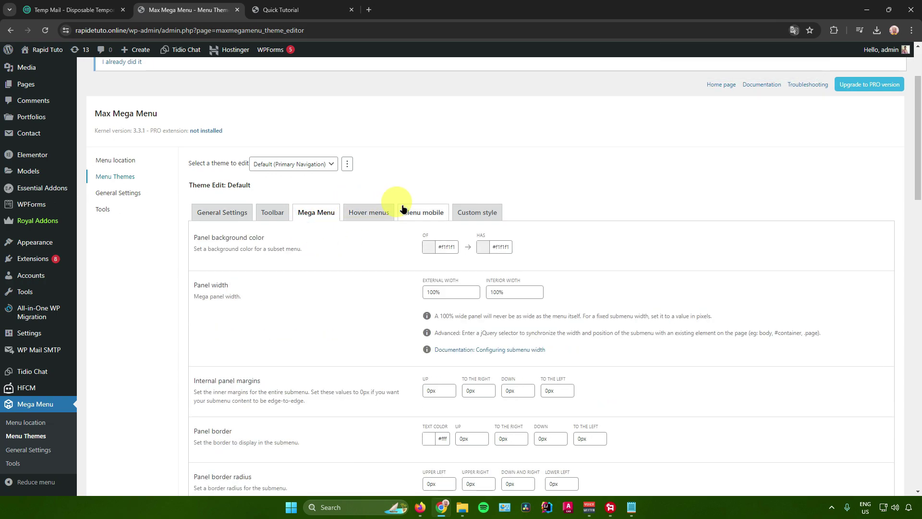
Step: Set the panel's external and interior widths to 500% and save the theme
click(435, 292)
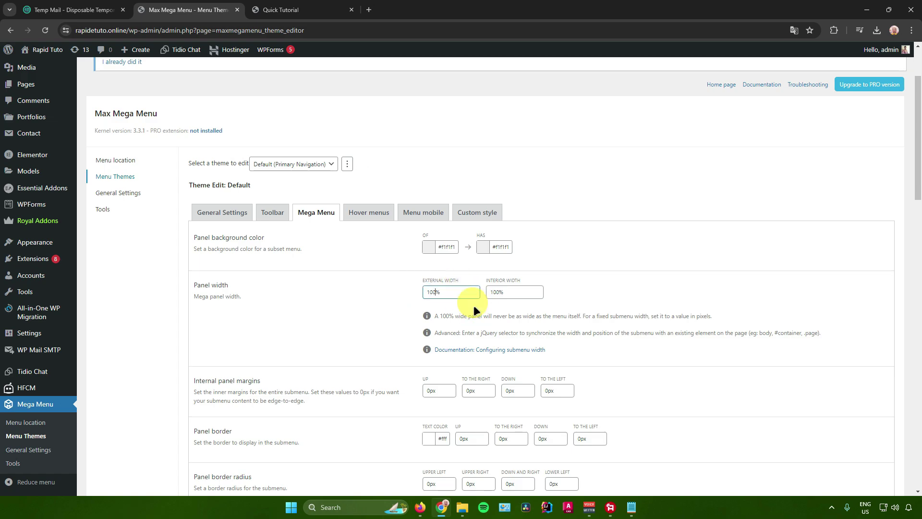
key(BackSpace)
key(BackSpace)
key(BackSpace)
text(500)
click(494, 292)
key(BackSpace)
key(BackSpace)
key(BackSpace)
text(500)
scroll(562, 298, down, 3)
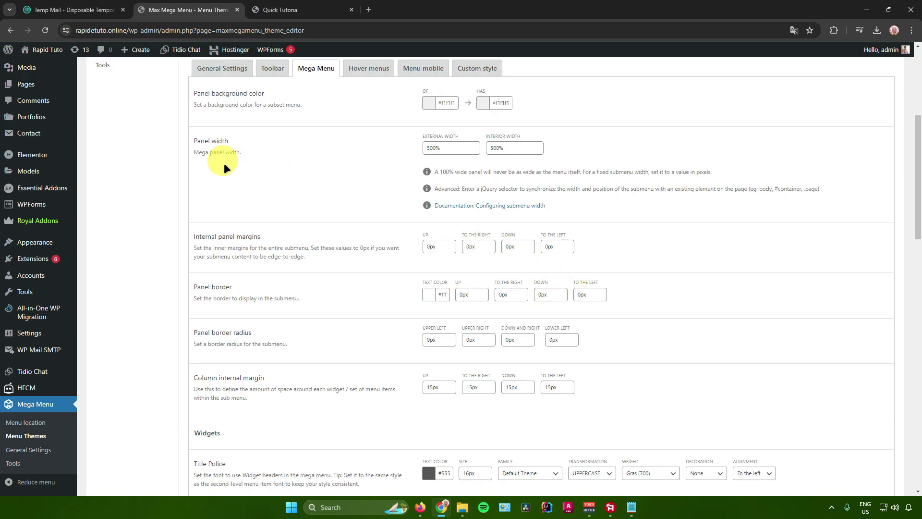
scroll(359, 203, down, 11)
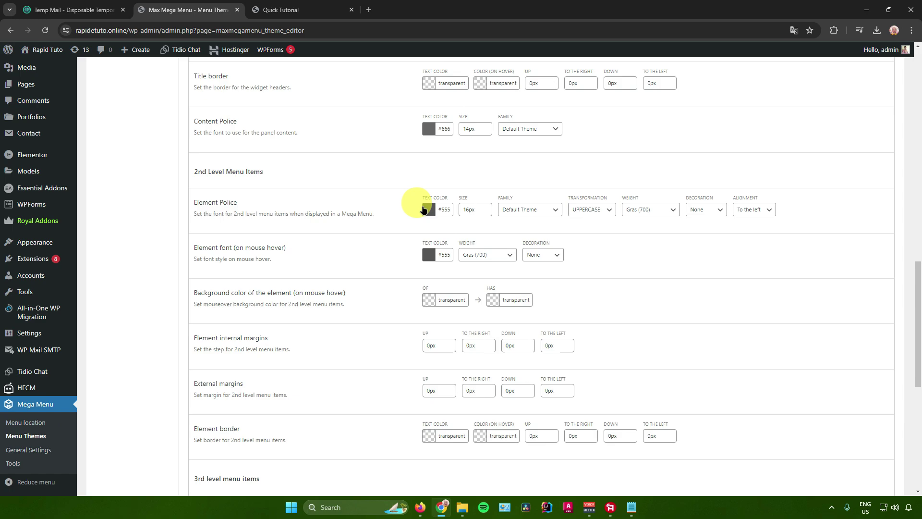
scroll(403, 206, down, 6)
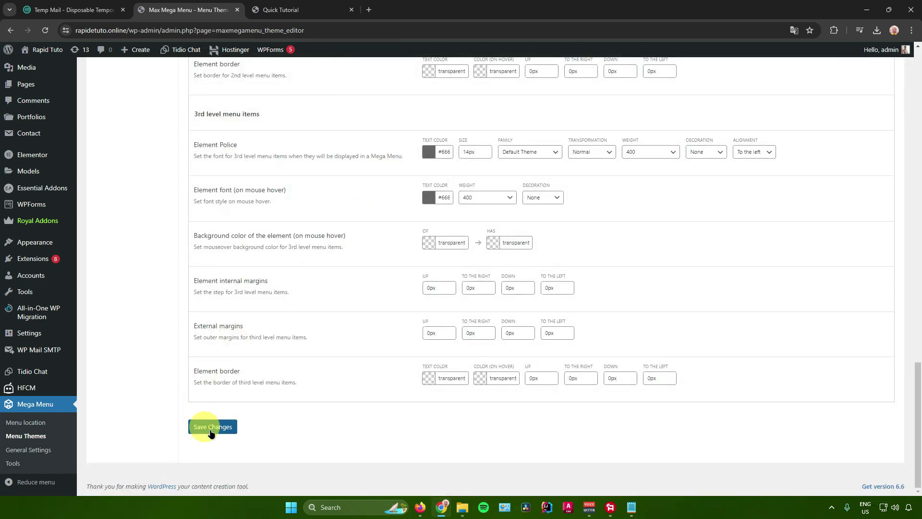
click(217, 427)
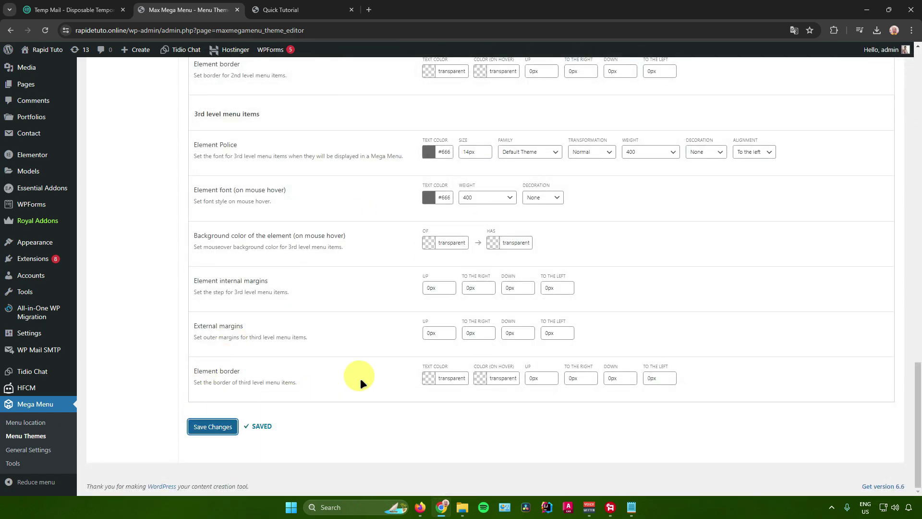
scroll(332, 383, up, 8)
scroll(315, 390, up, 12)
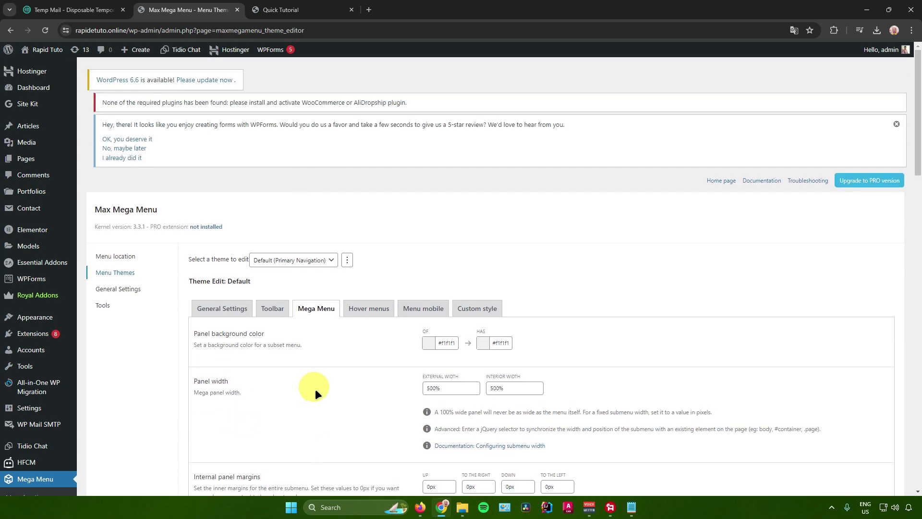
Step: Reload the live site to preview Home's wider mega menu dropdown
click(282, 10)
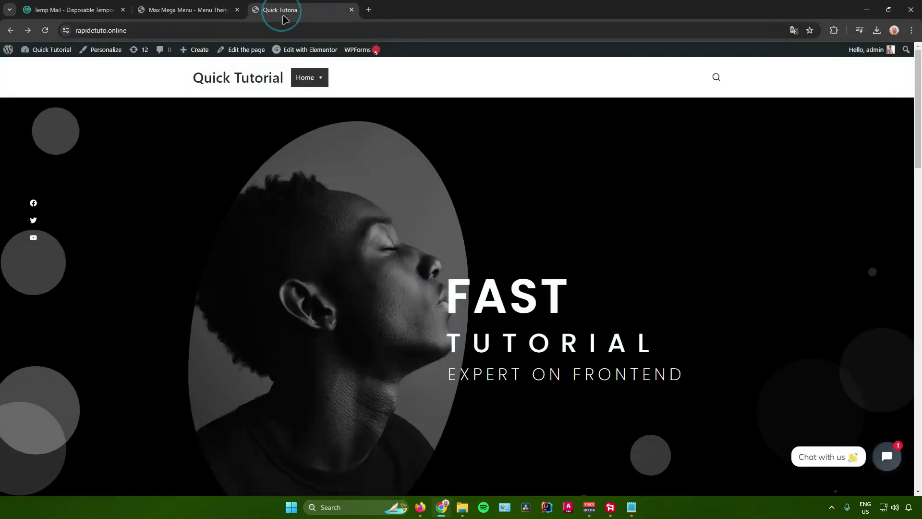
click(45, 31)
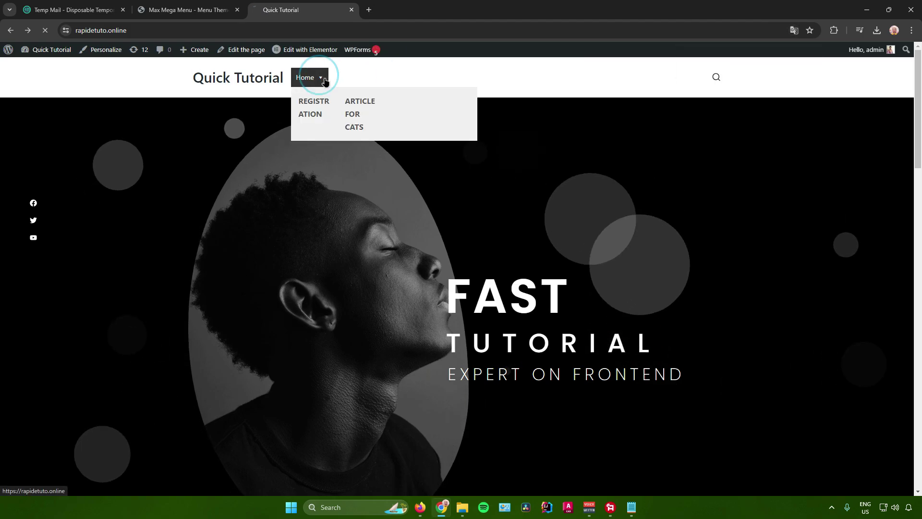
click(308, 77)
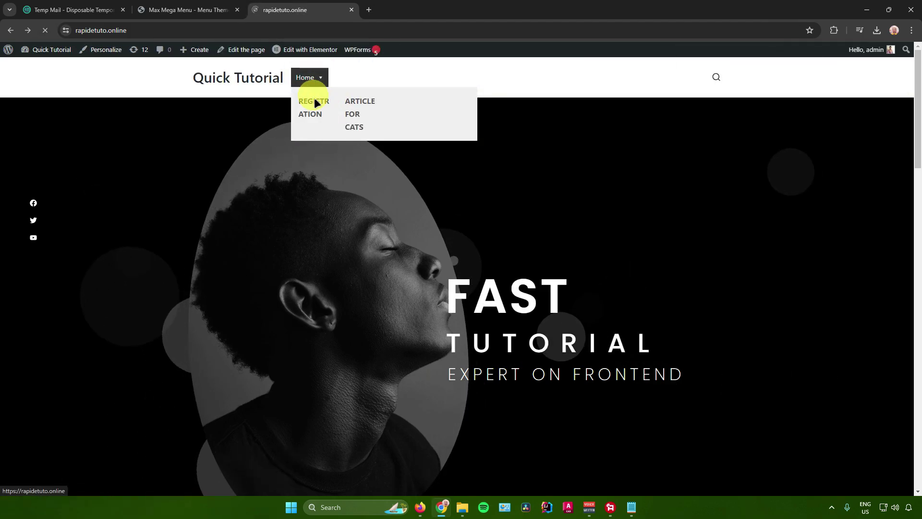
Step: Set the theme's Internal panel margins top value to 50px and save the changes
key(ctrl+shift+Tab)
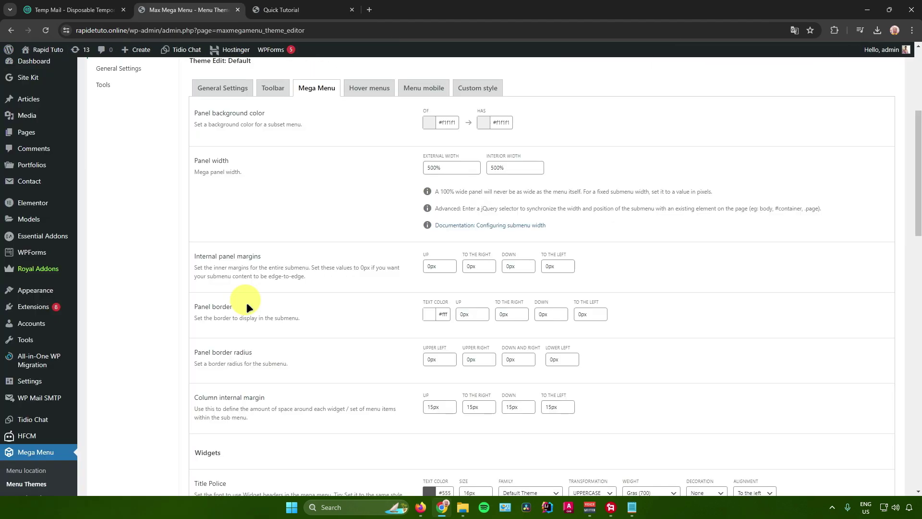
drag(196, 257, 247, 252)
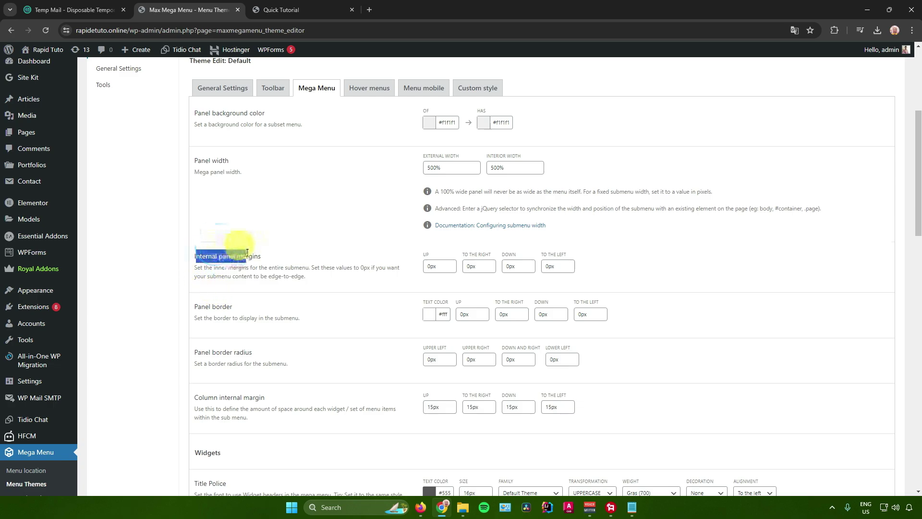
click(431, 267)
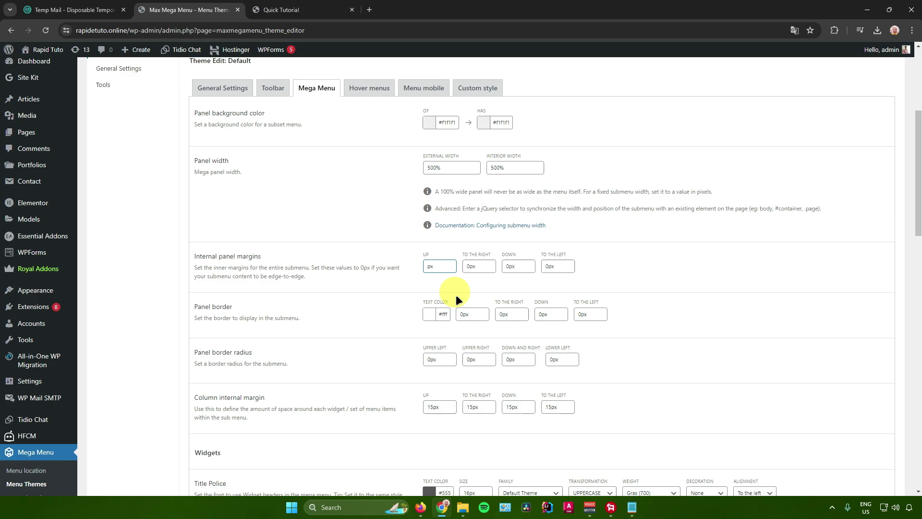
text(5)
scroll(480, 303, down, 15)
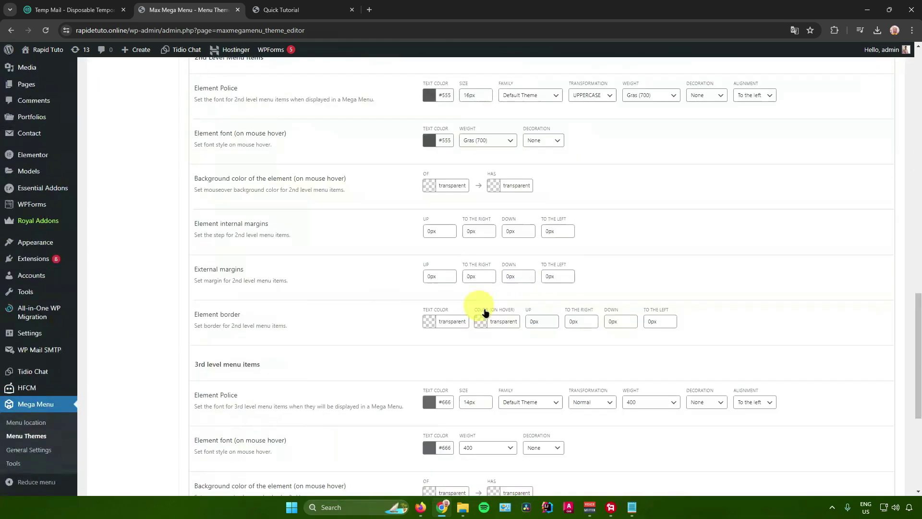
click(213, 427)
Step: Reload the site and check the new top margin in the Home dropdown
click(289, 10)
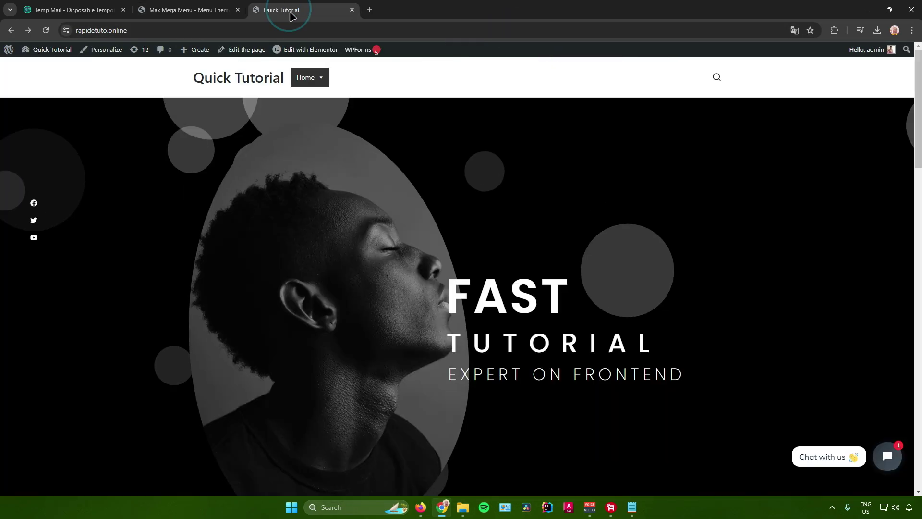
click(45, 30)
mouse_move(320, 80)
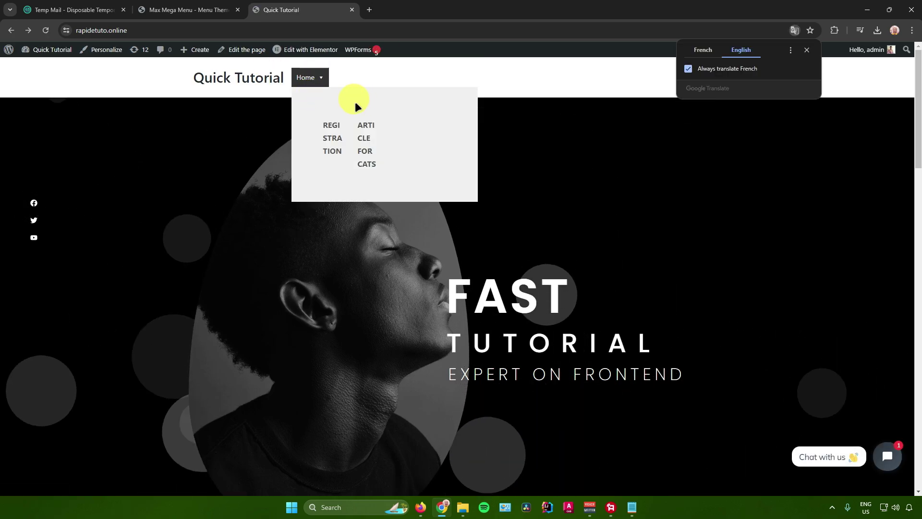
click(188, 10)
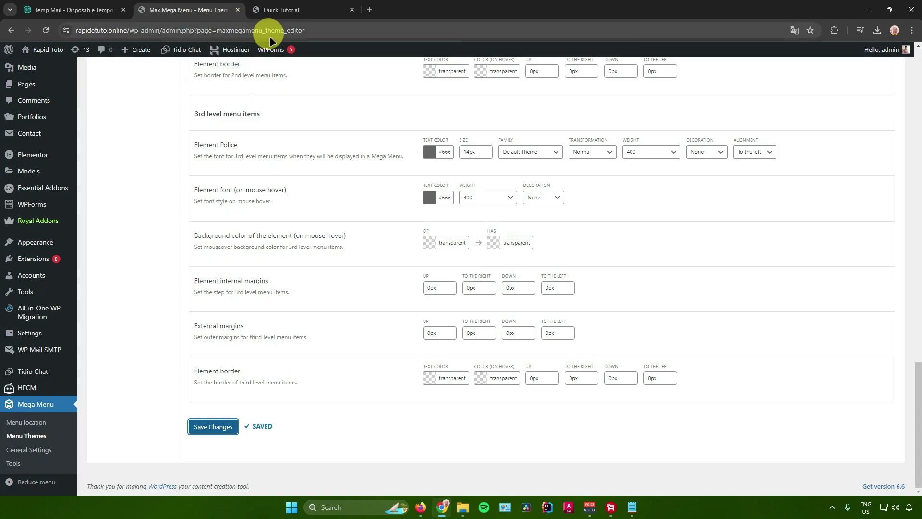